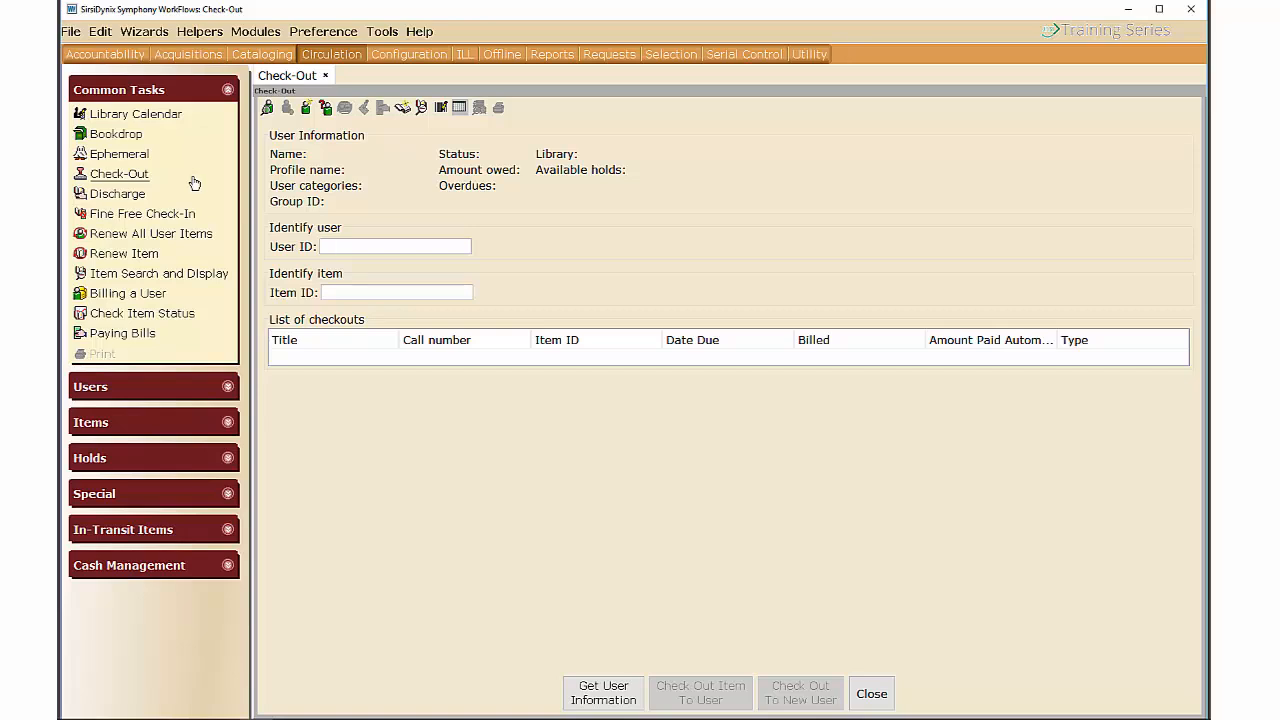
right_click(137, 178)
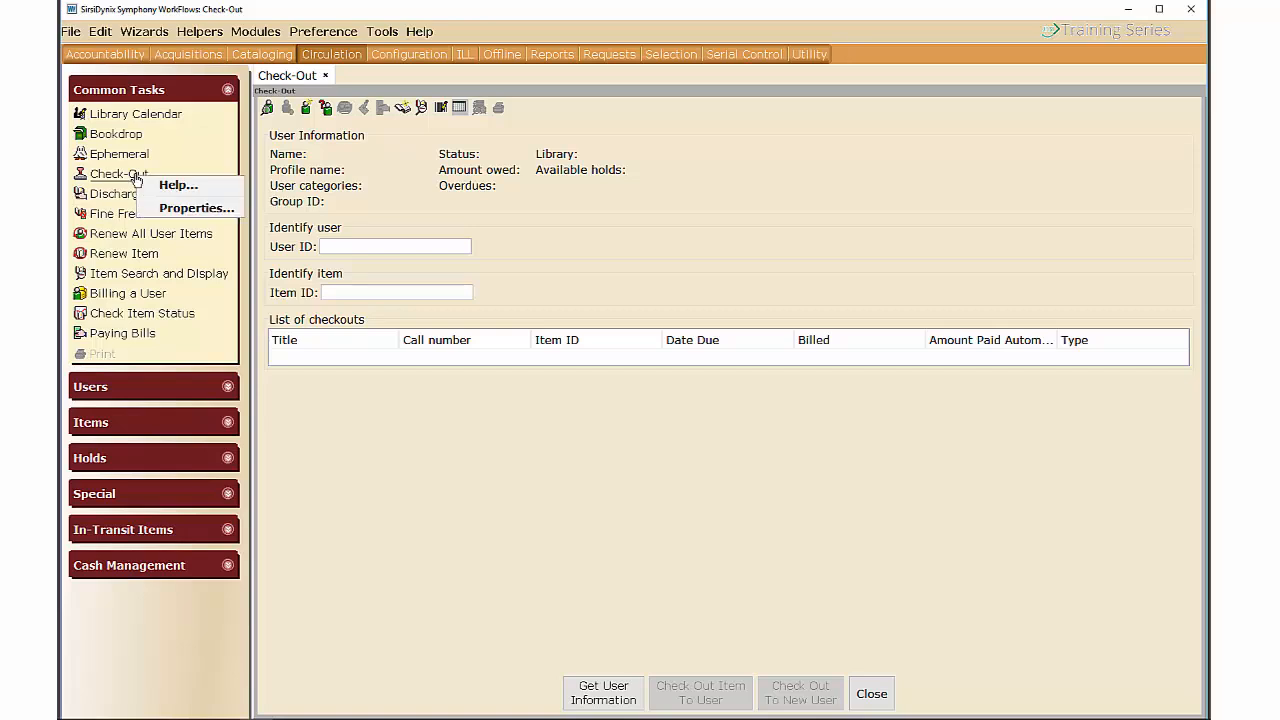
click(177, 209)
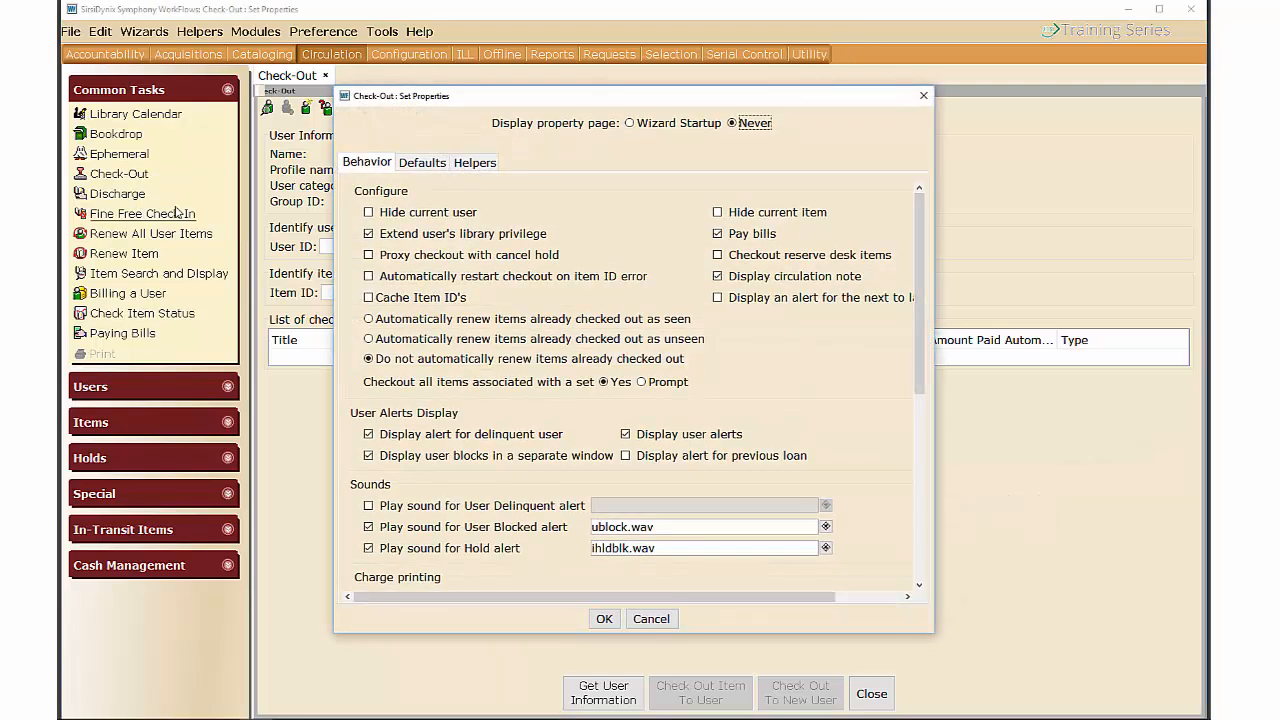
click(467, 163)
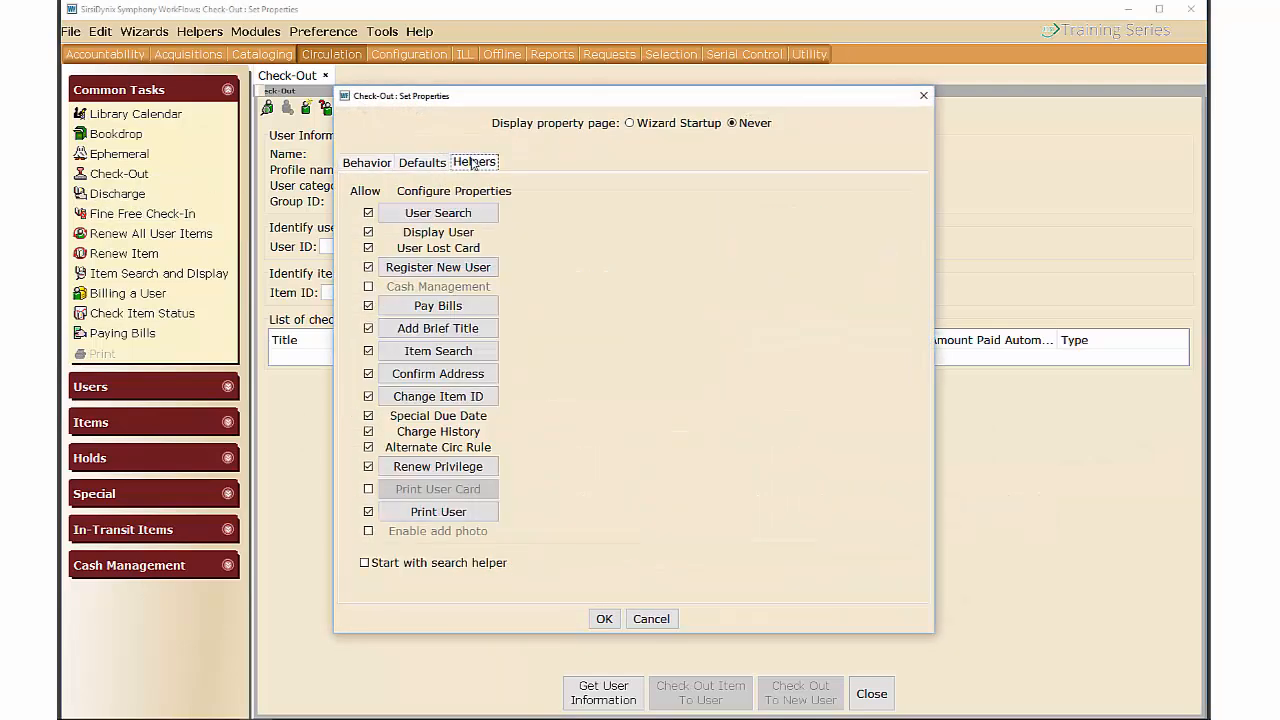
click(480, 220)
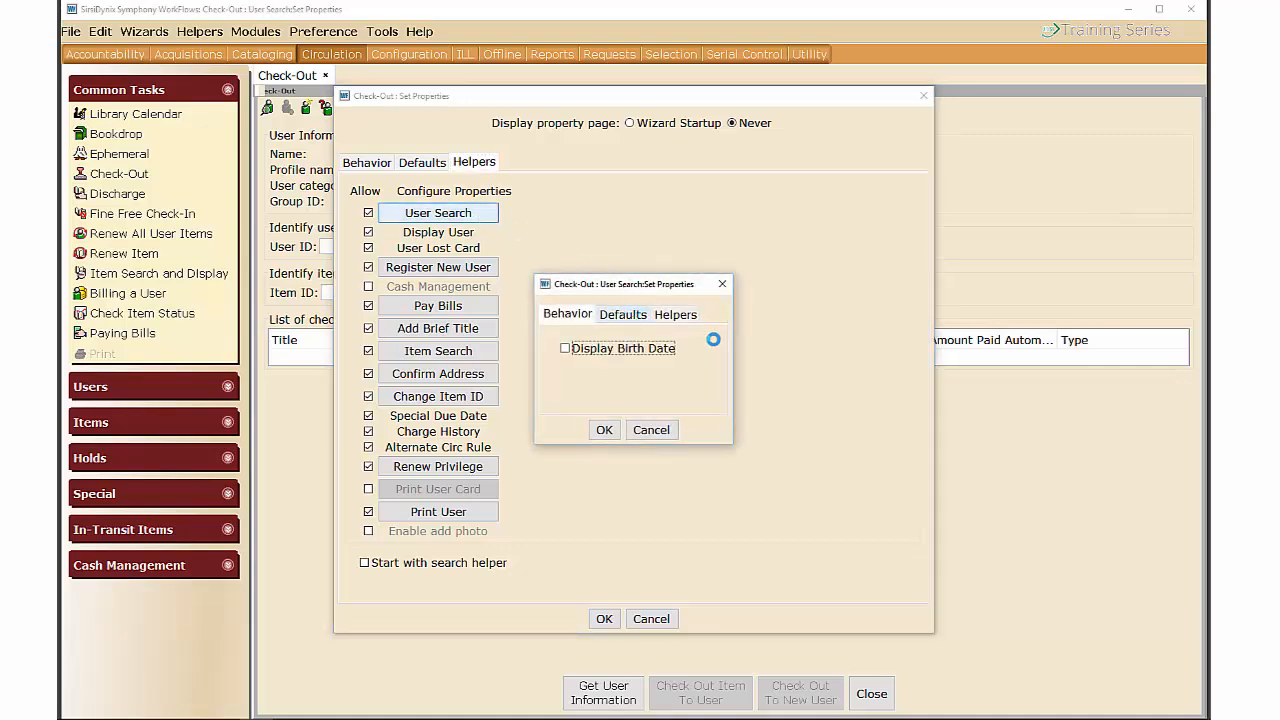
click(651, 431)
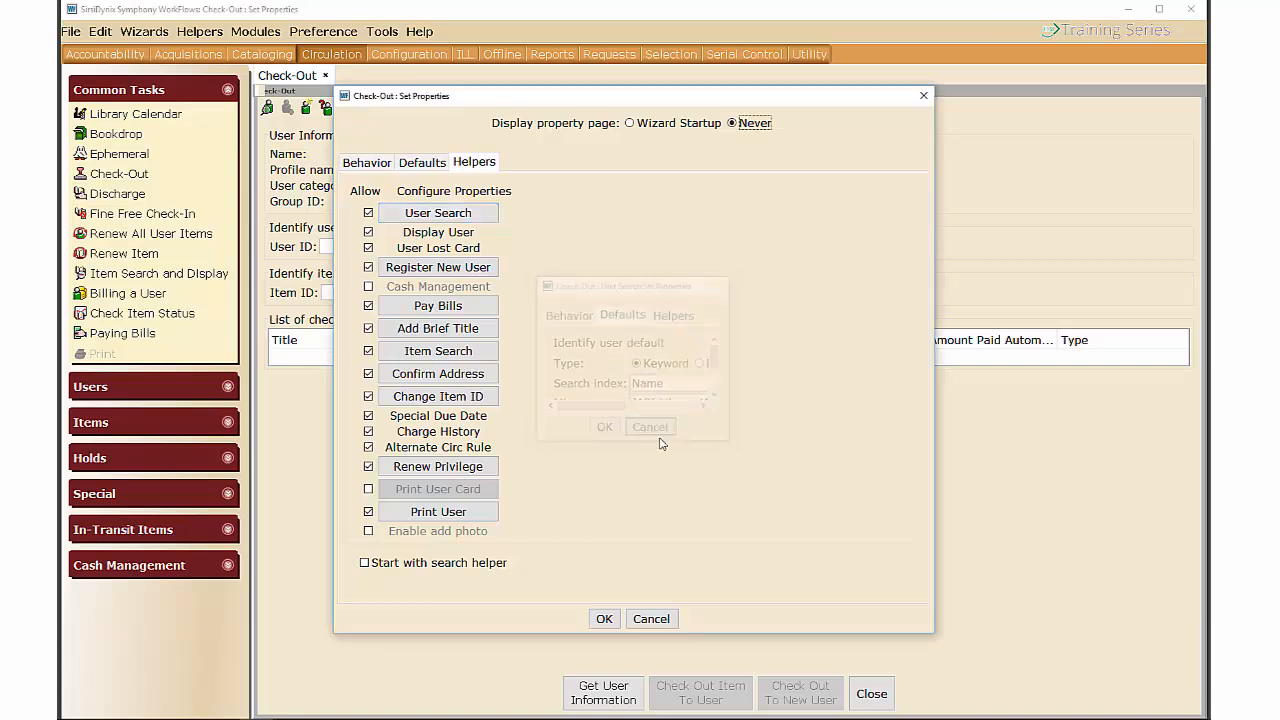
click(657, 618)
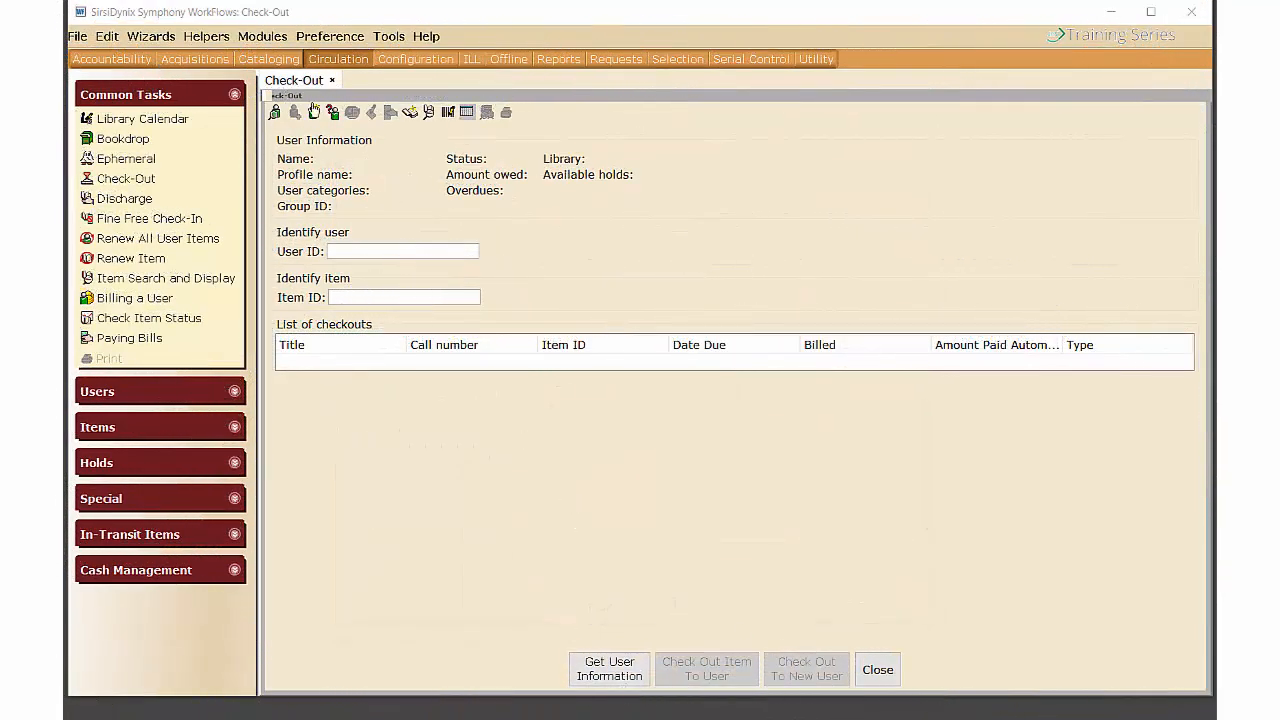
Start a User Search by Name, limited to the JASI library.
click(276, 113)
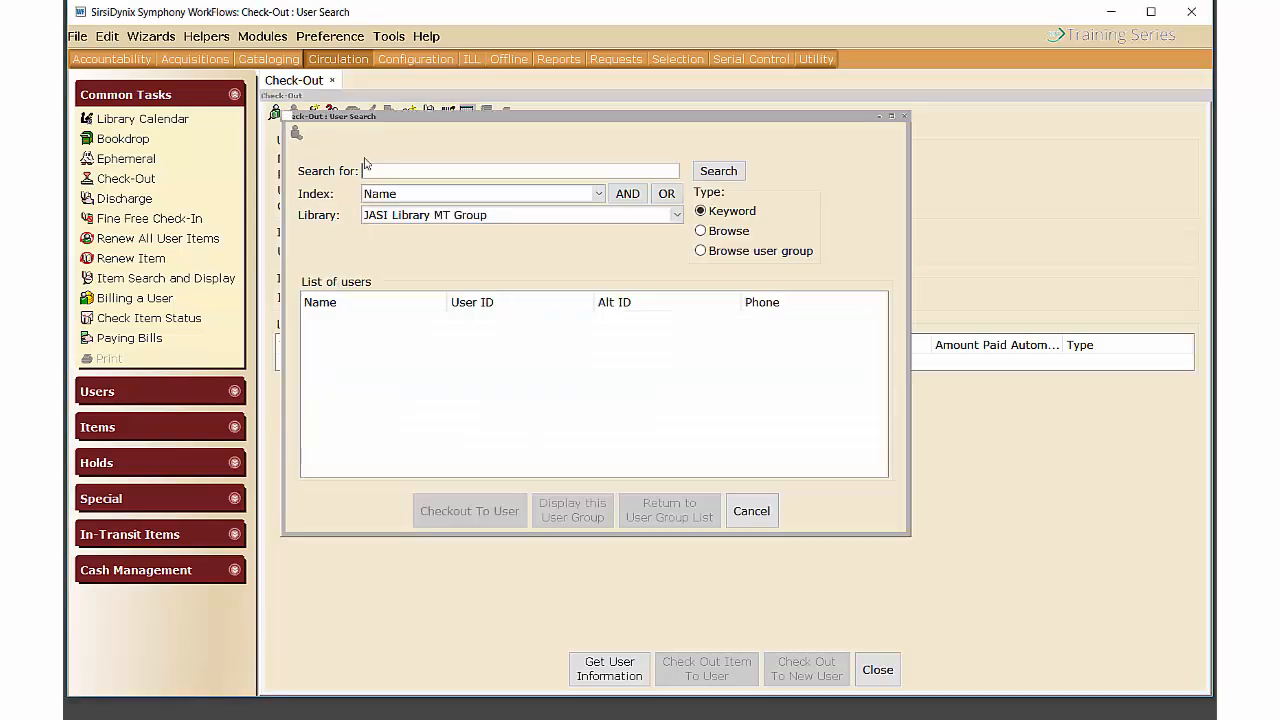
click(599, 194)
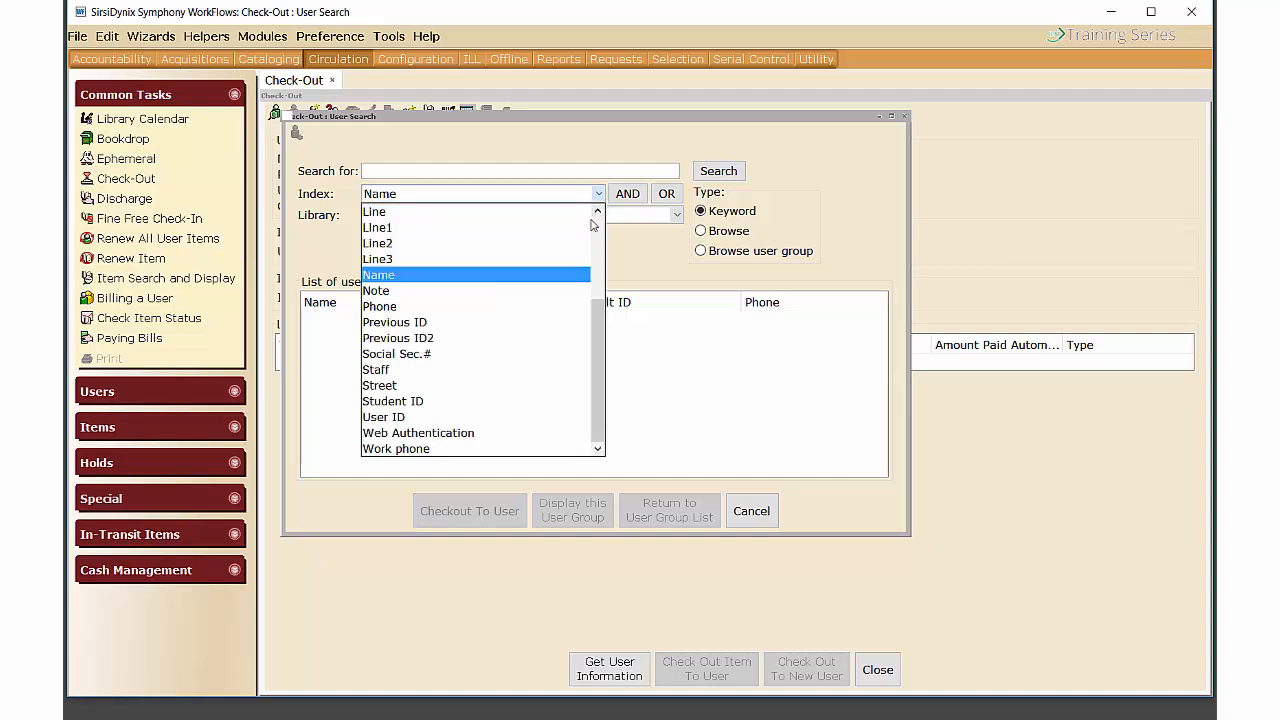
click(499, 280)
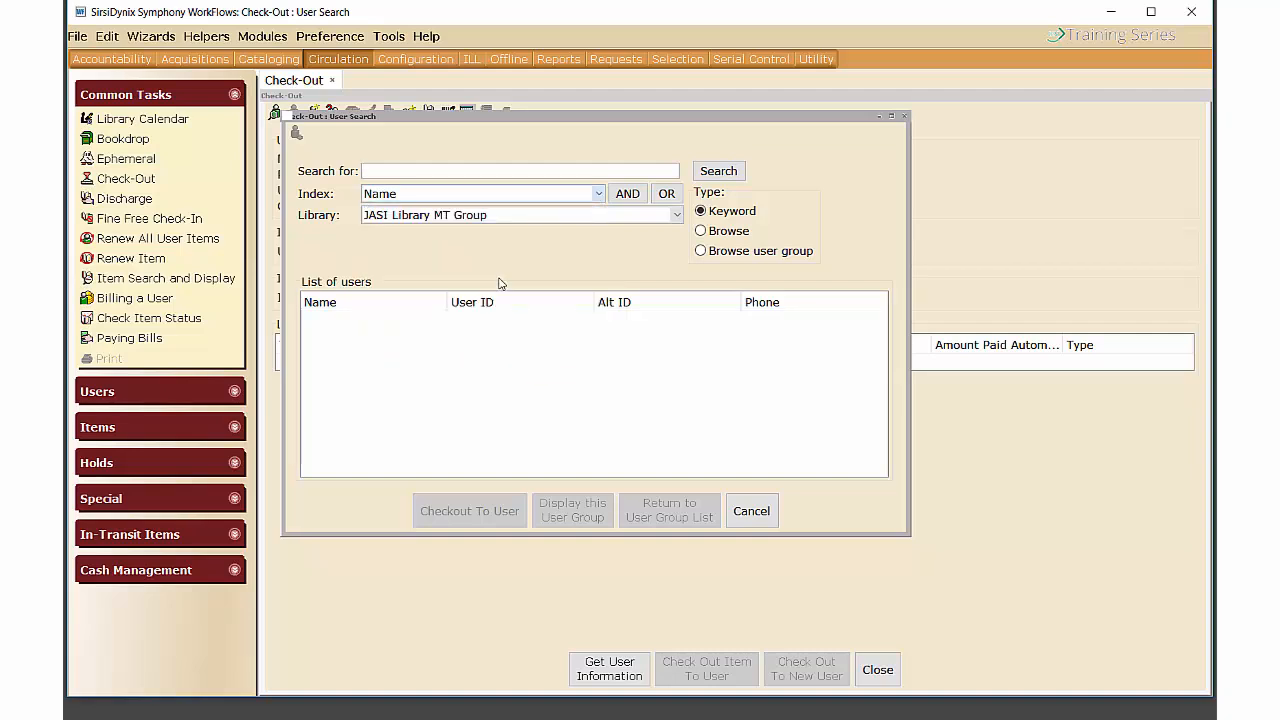
click(676, 215)
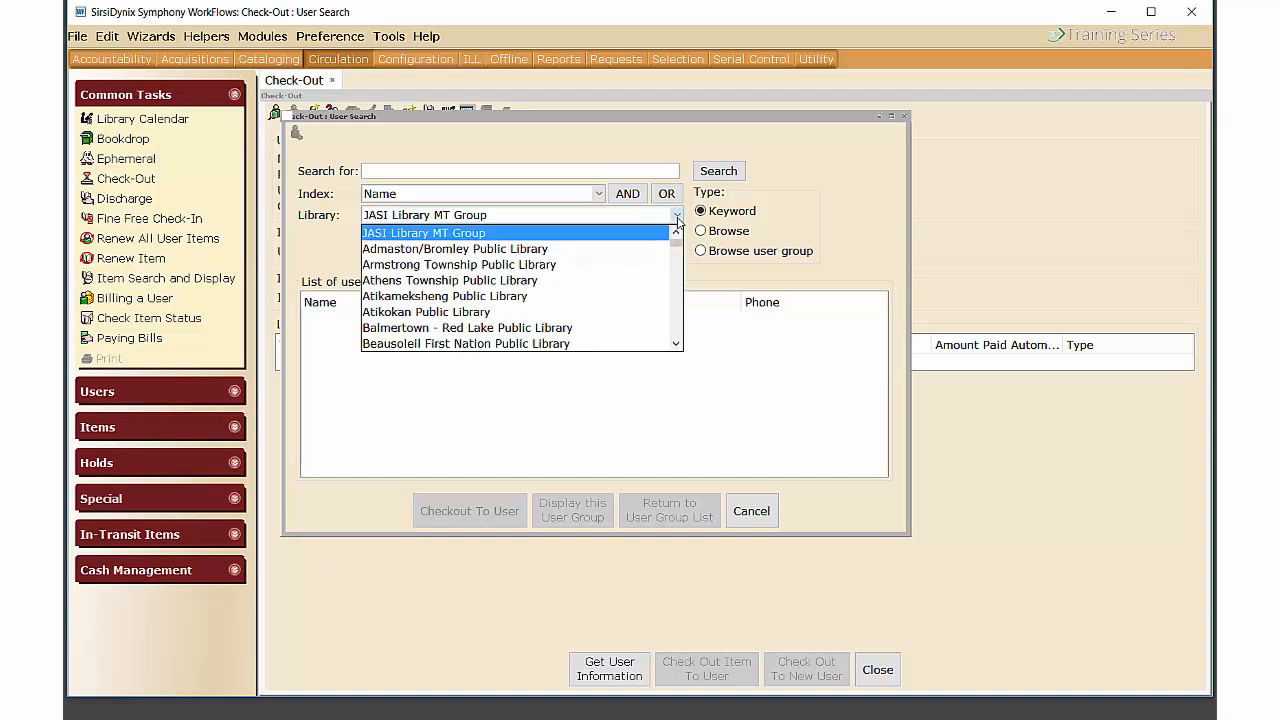
scroll(547, 280, down, 2)
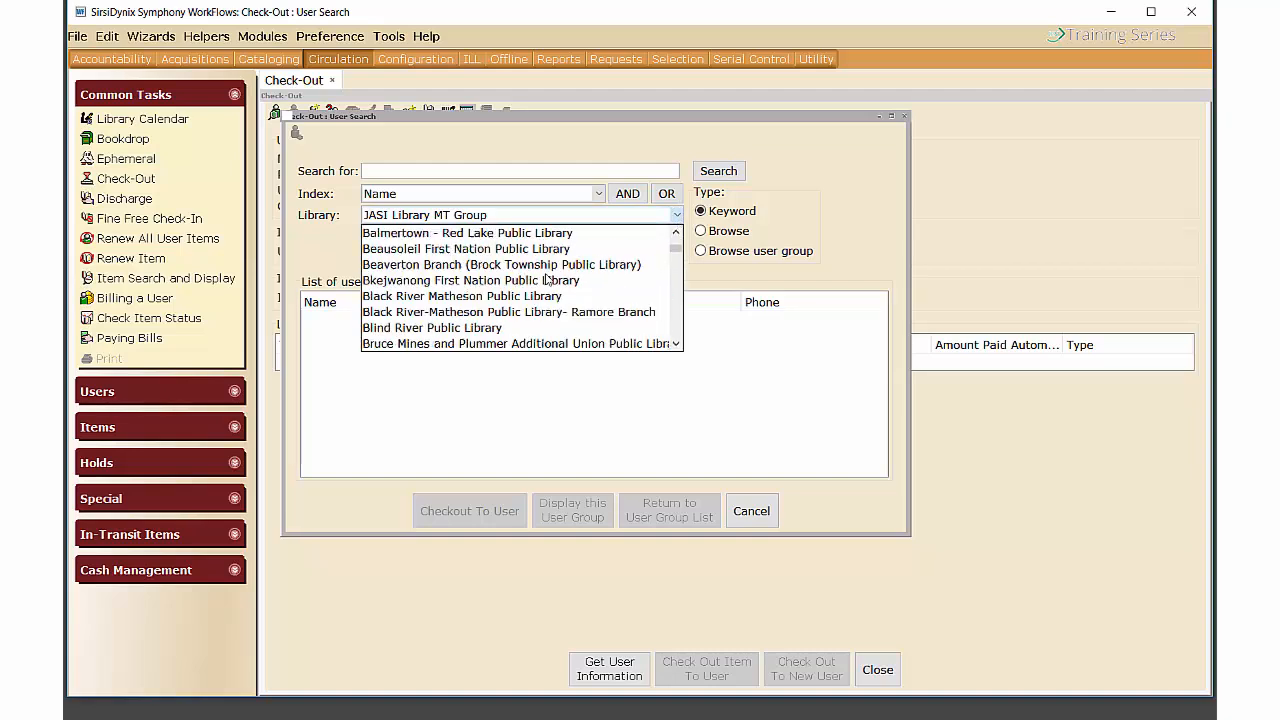
scroll(547, 280, up, 2)
scroll(538, 275, down, 10)
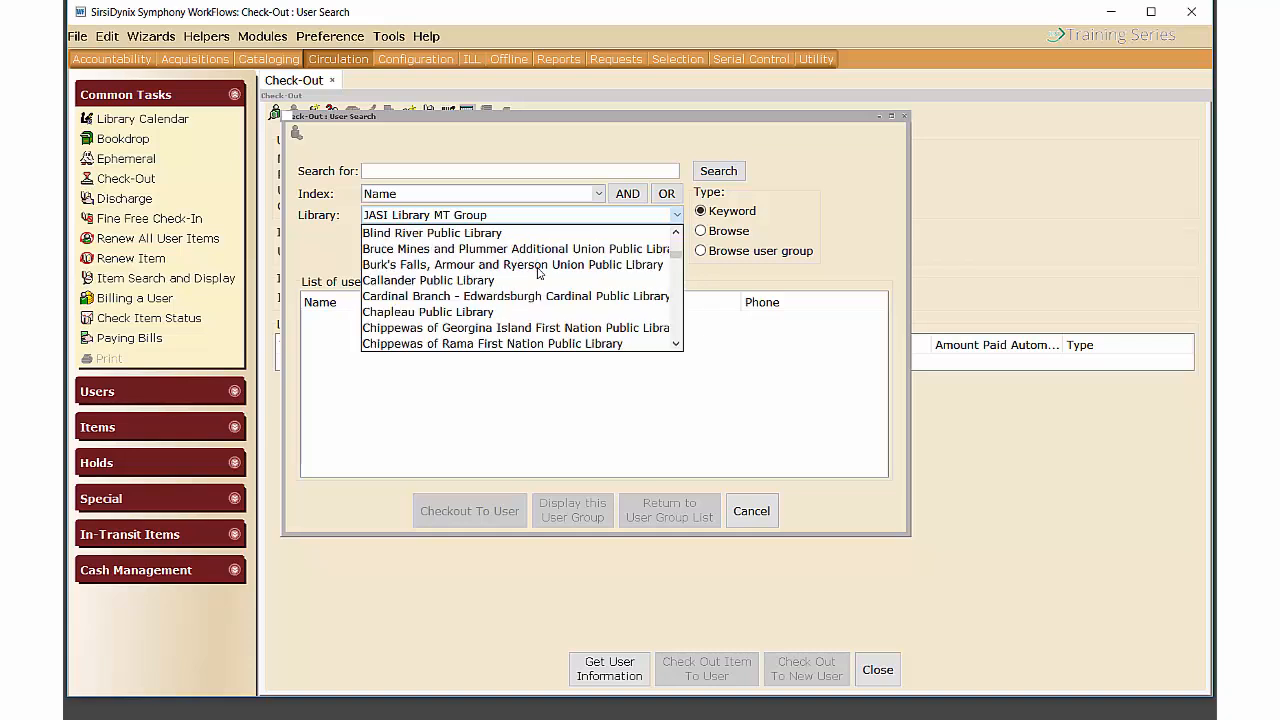
scroll(538, 275, down, 6)
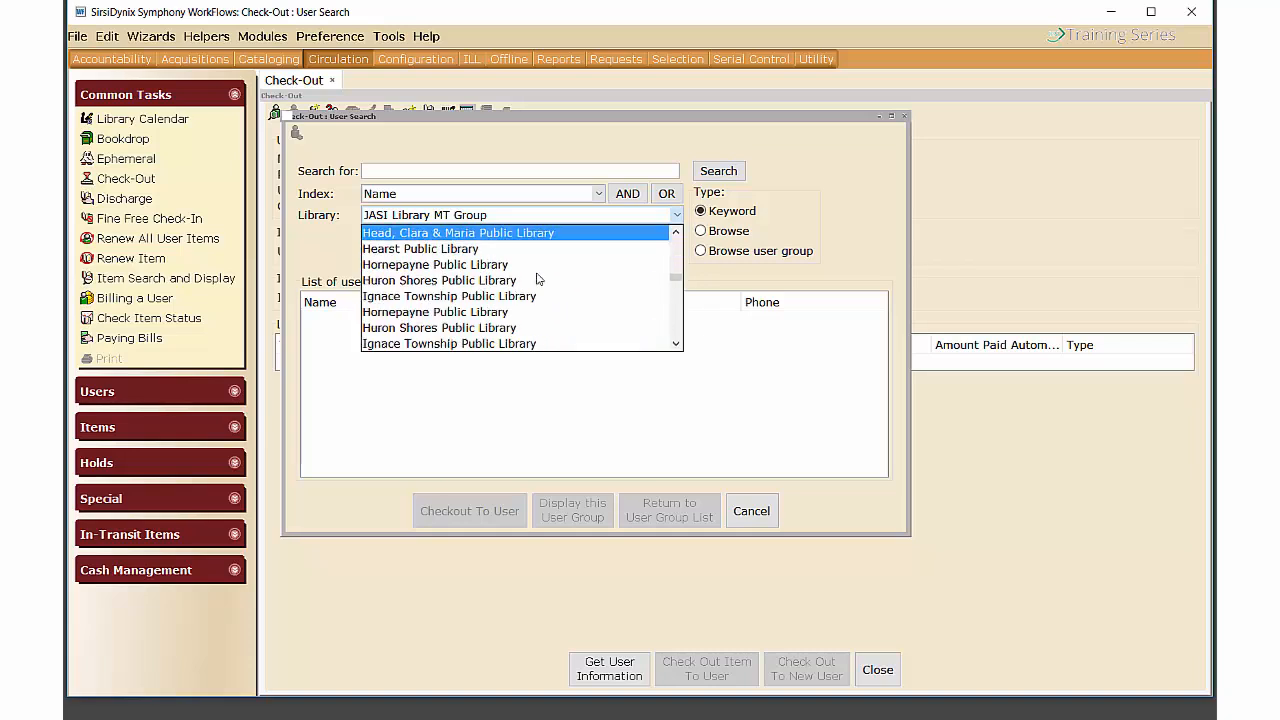
click(383, 281)
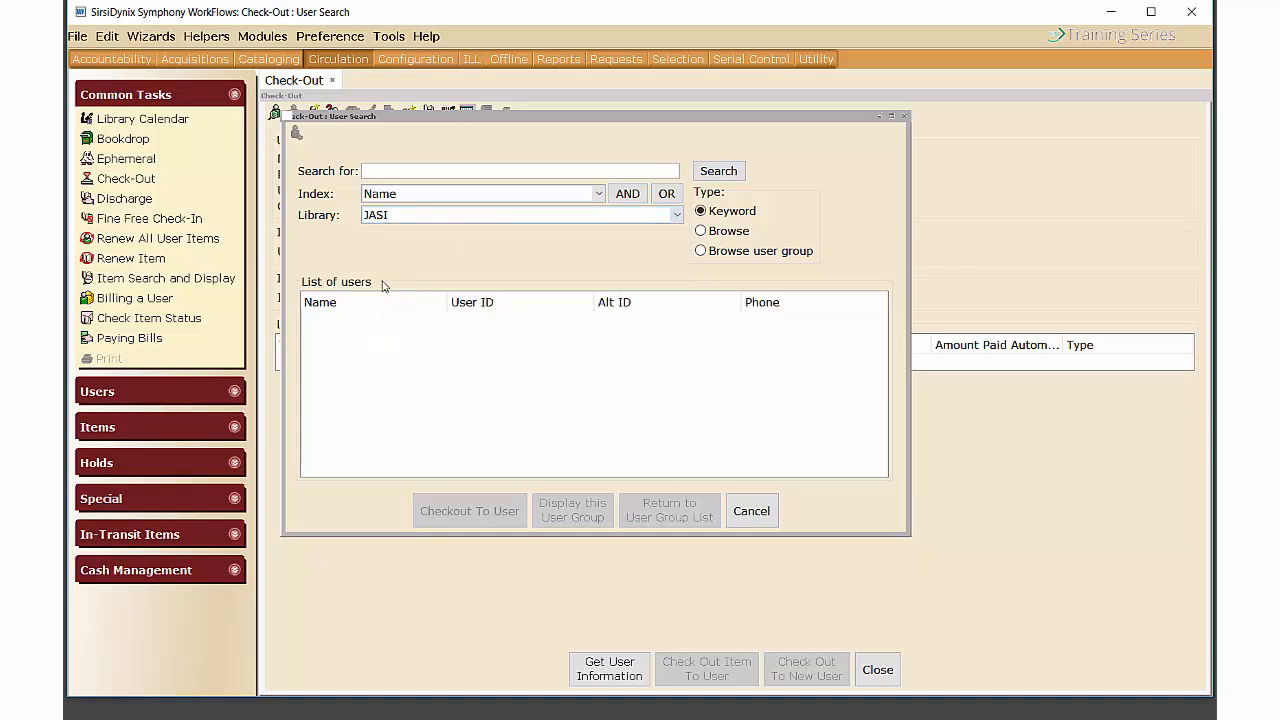
Search by the patron's partial name and load the admin account into Check-Out.
click(398, 173)
text(SMITH)
click(717, 173)
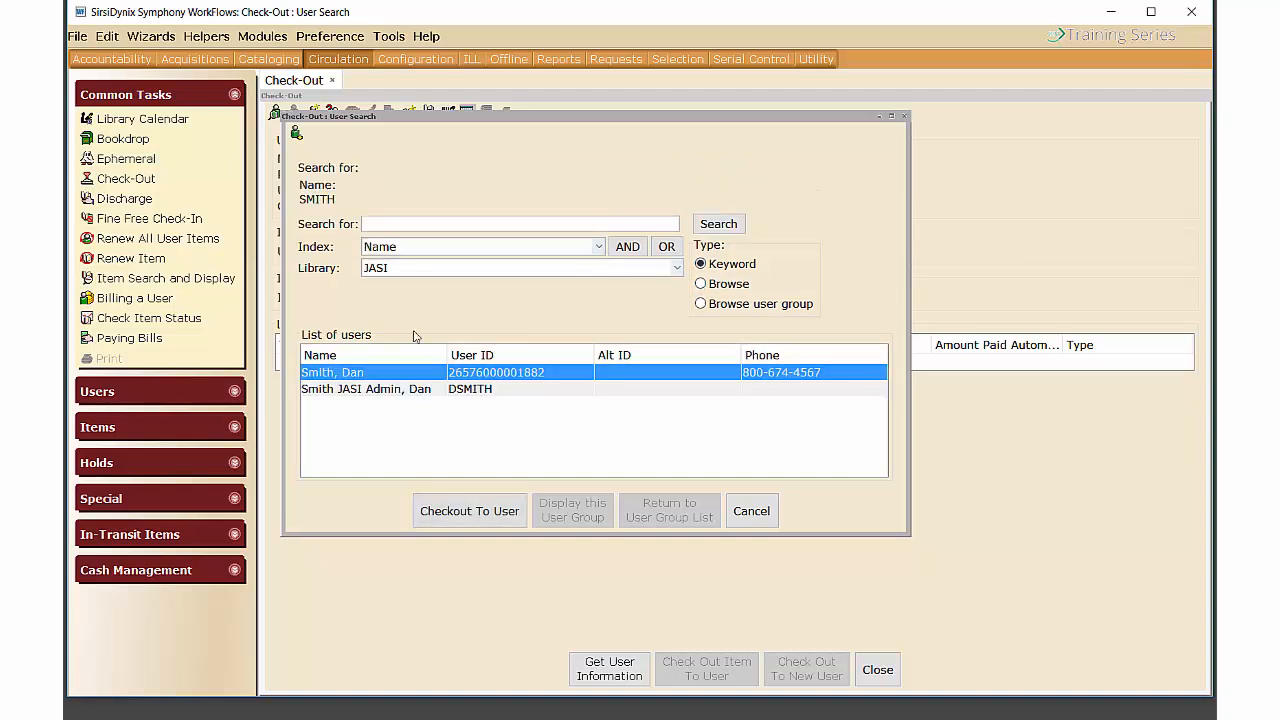
click(399, 391)
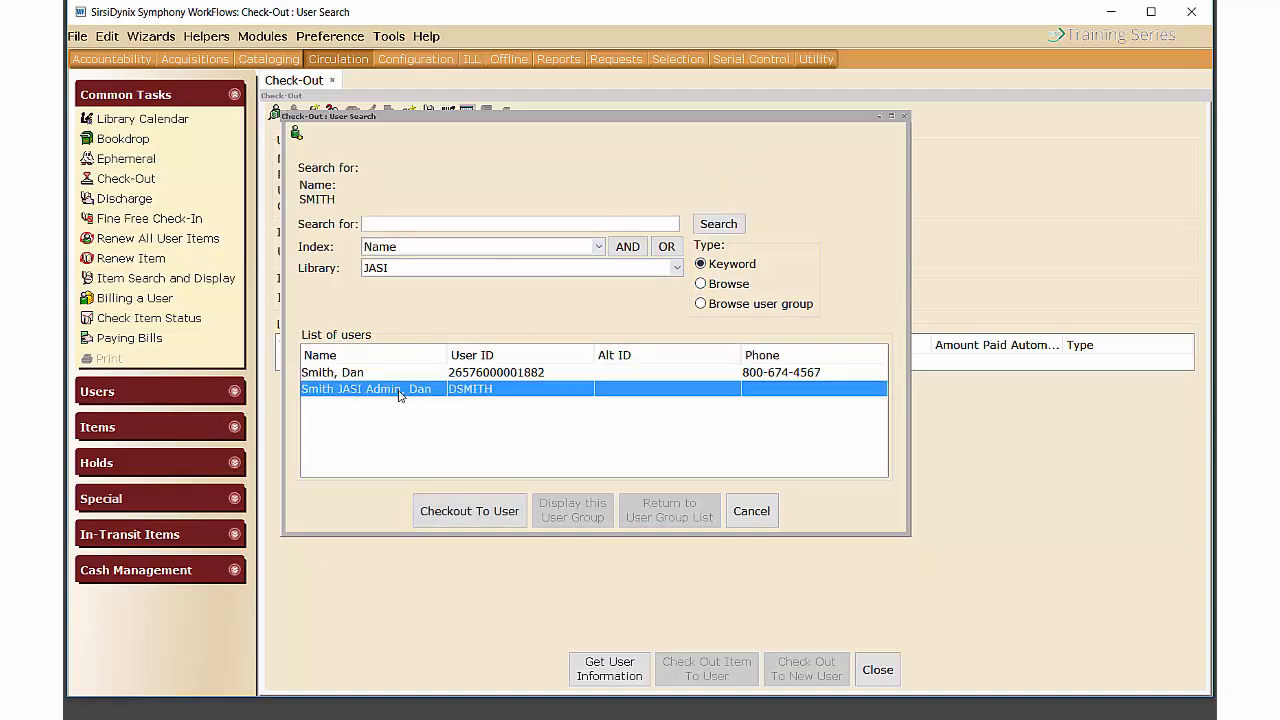
click(474, 514)
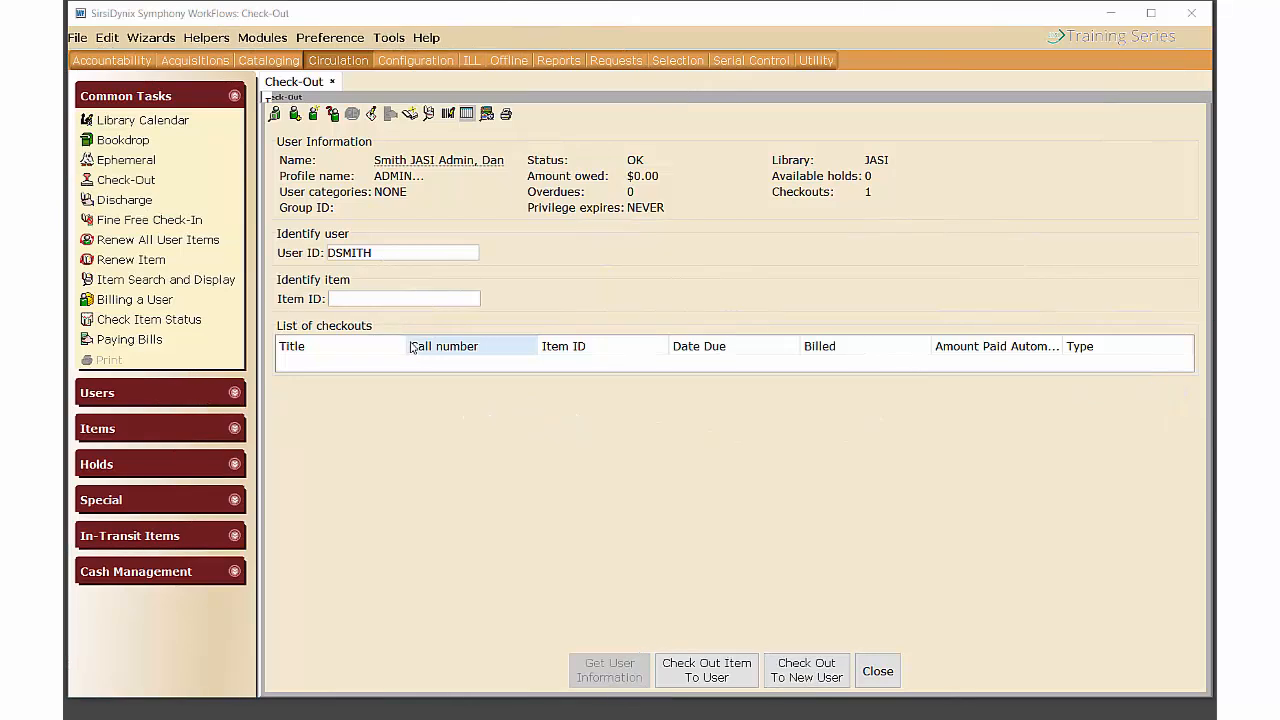
click(295, 114)
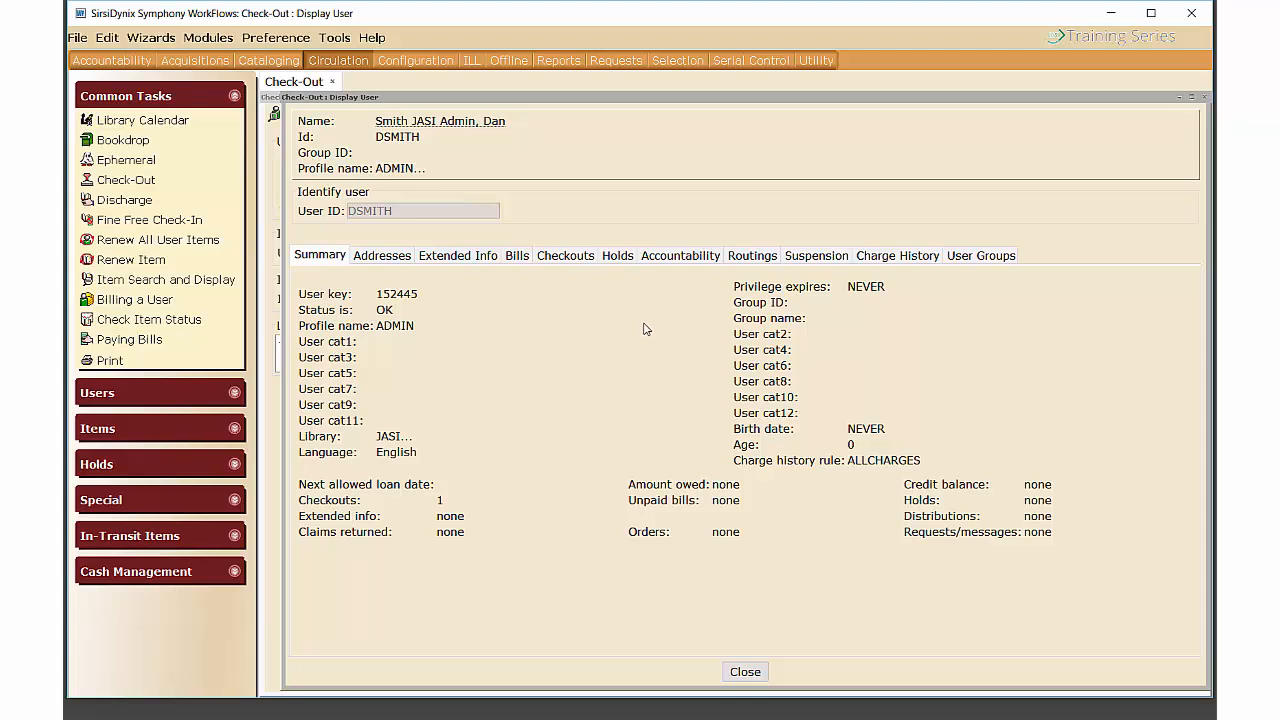
click(386, 257)
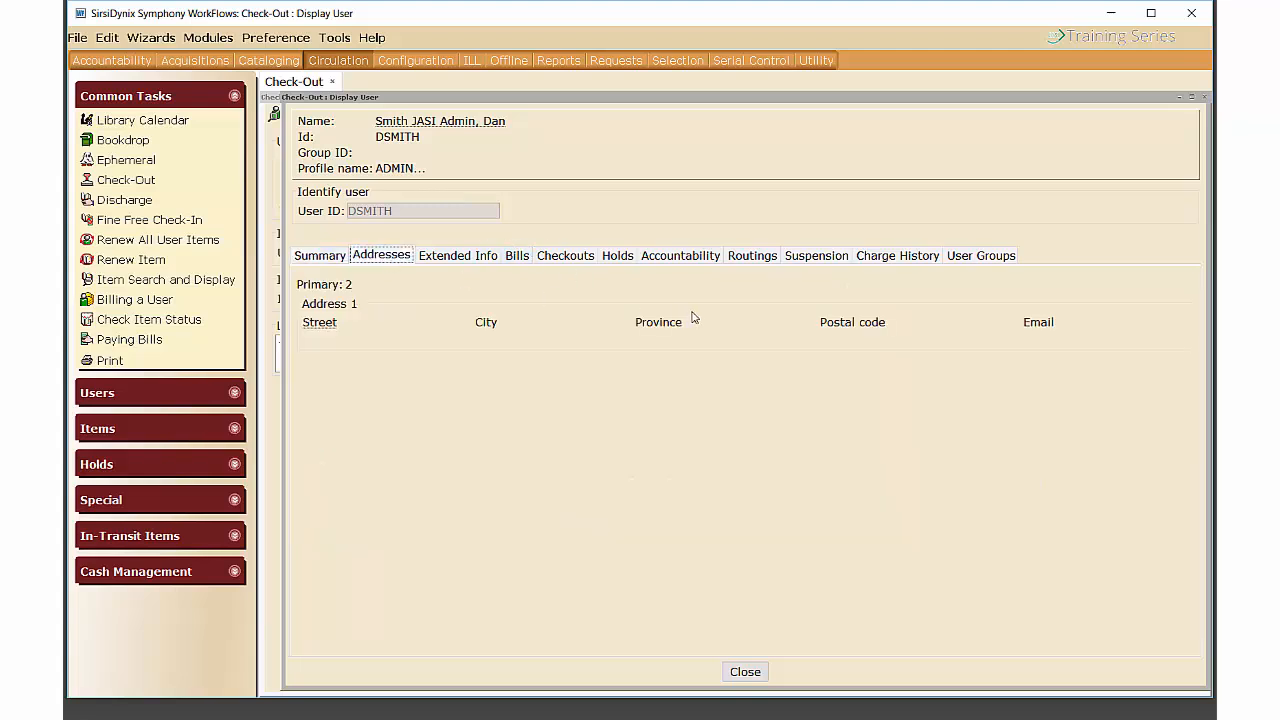
click(900, 258)
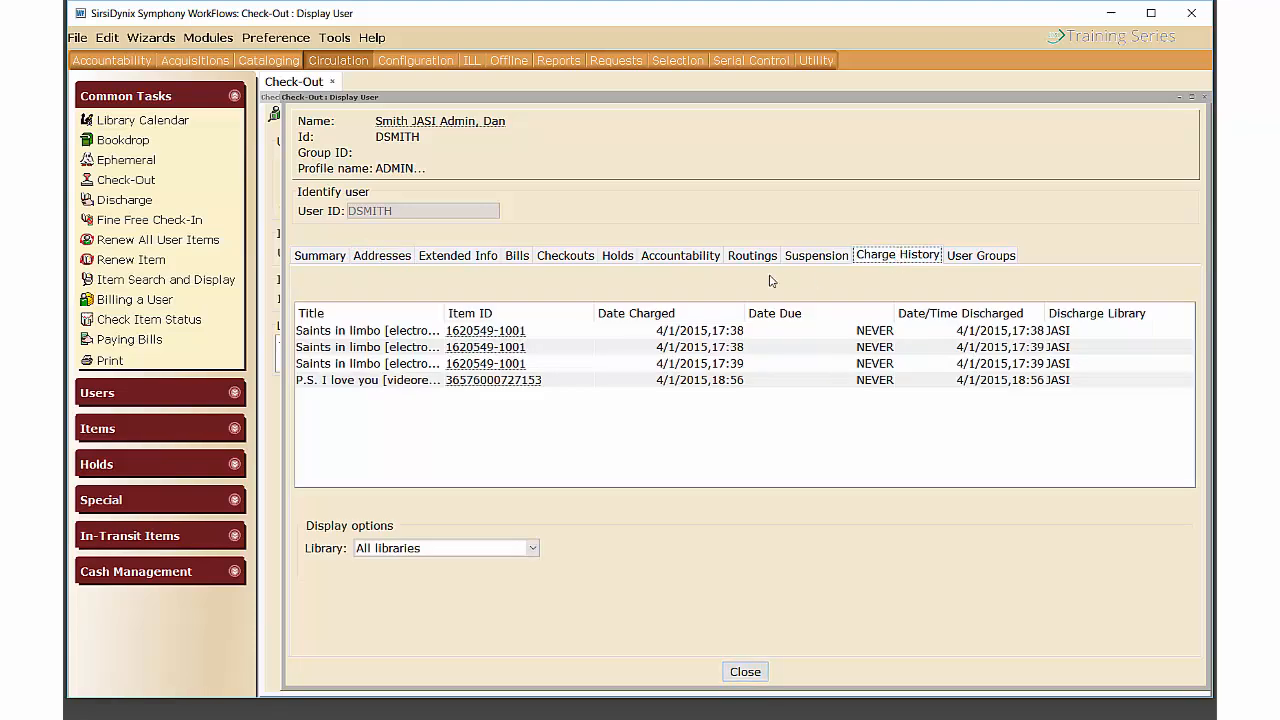
click(556, 257)
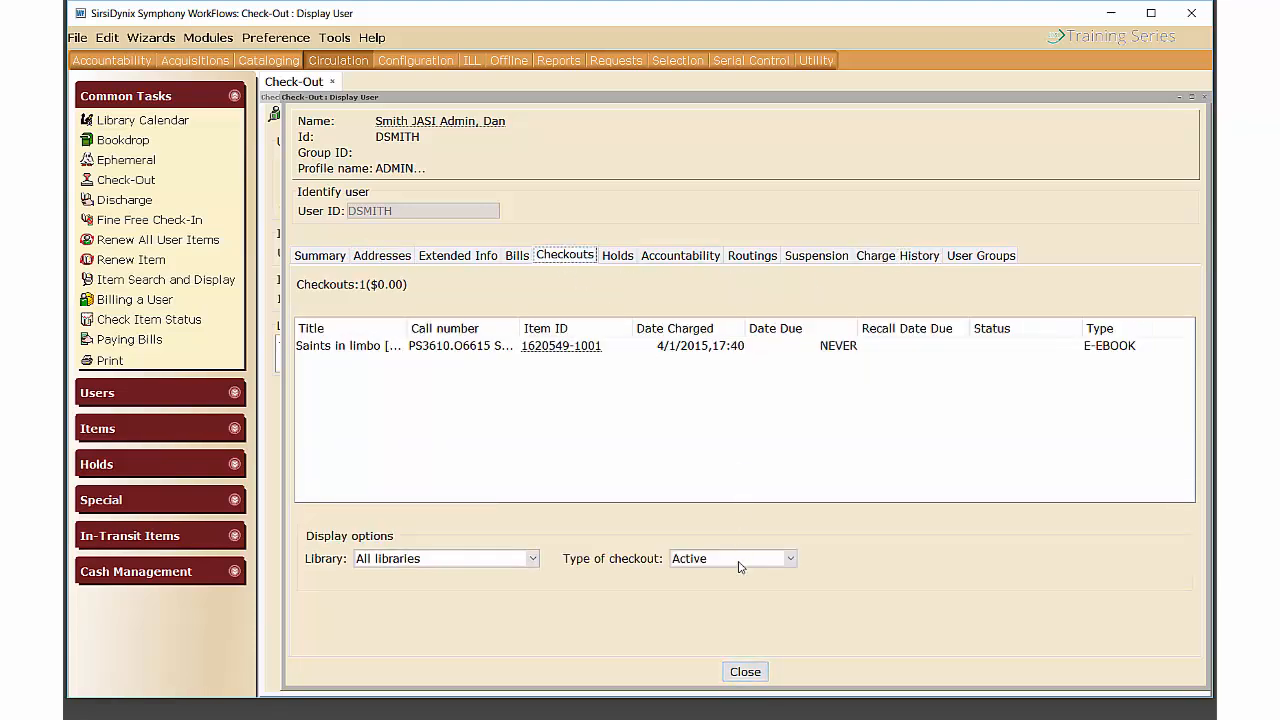
click(745, 671)
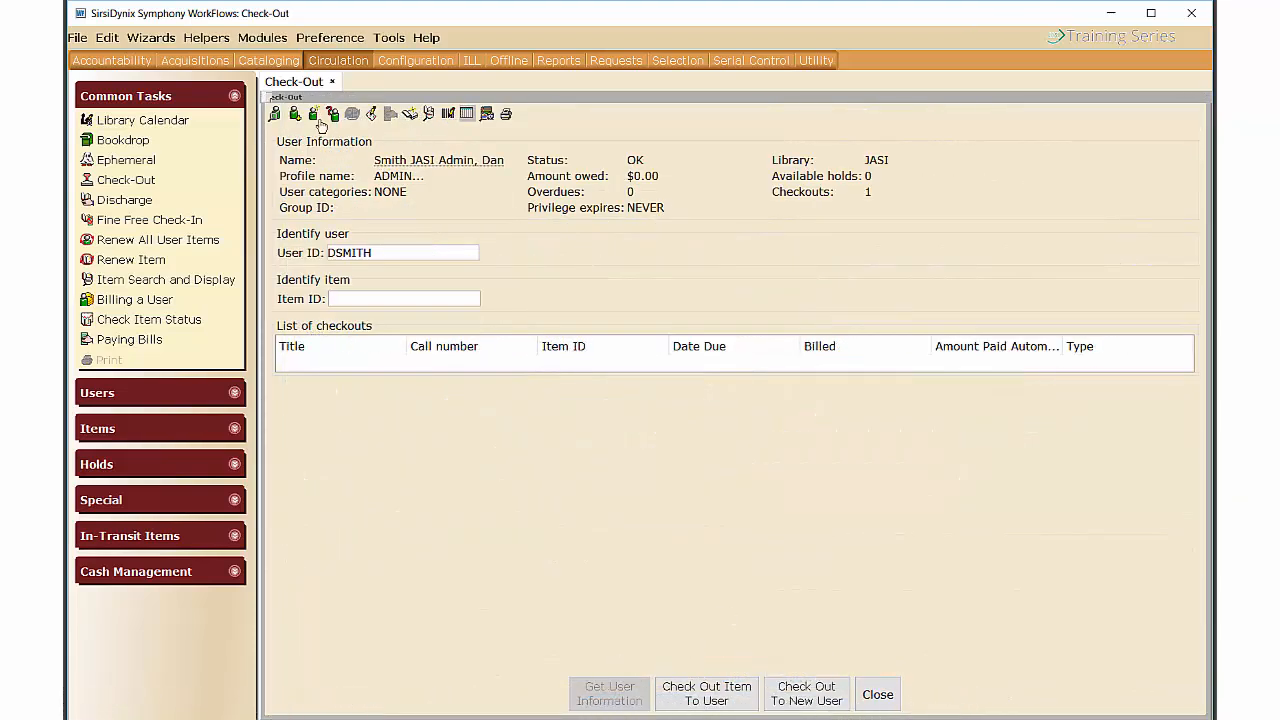
Begin registering a new user, then cancel the Identify New User dialog.
click(313, 115)
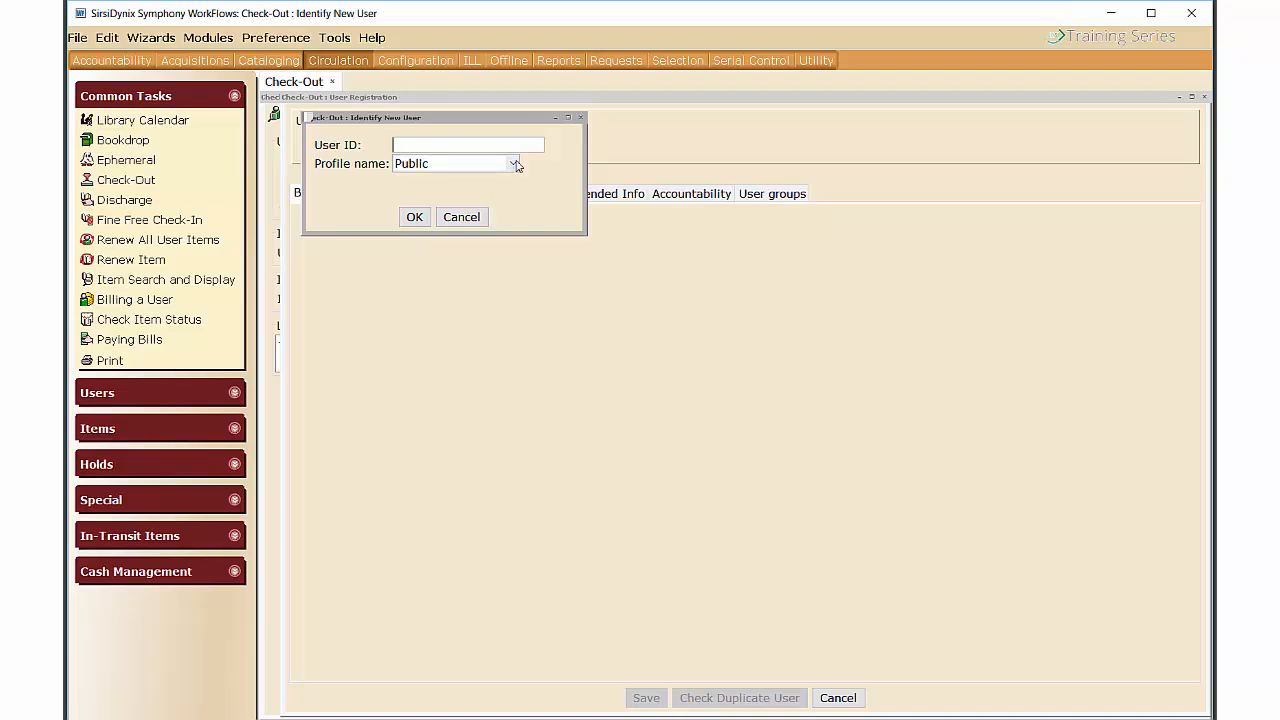
click(461, 217)
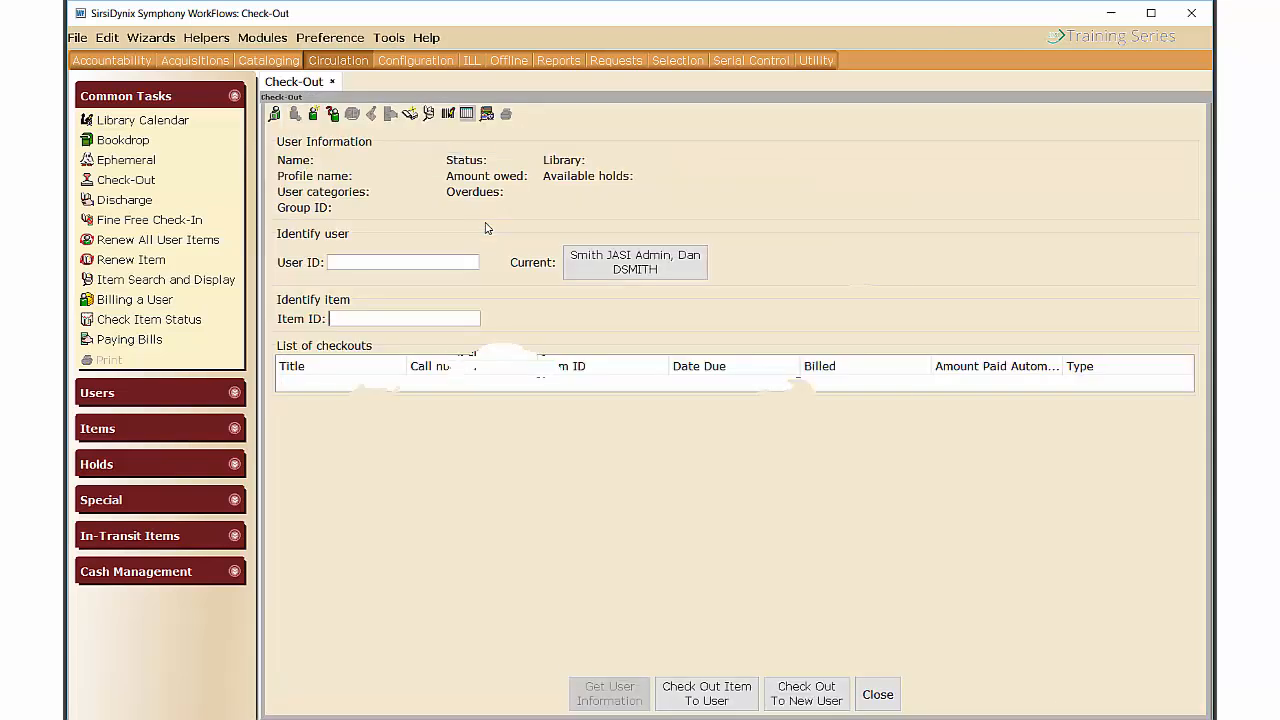
Search JASI users by name and open Assign New Card for the admin account.
click(333, 115)
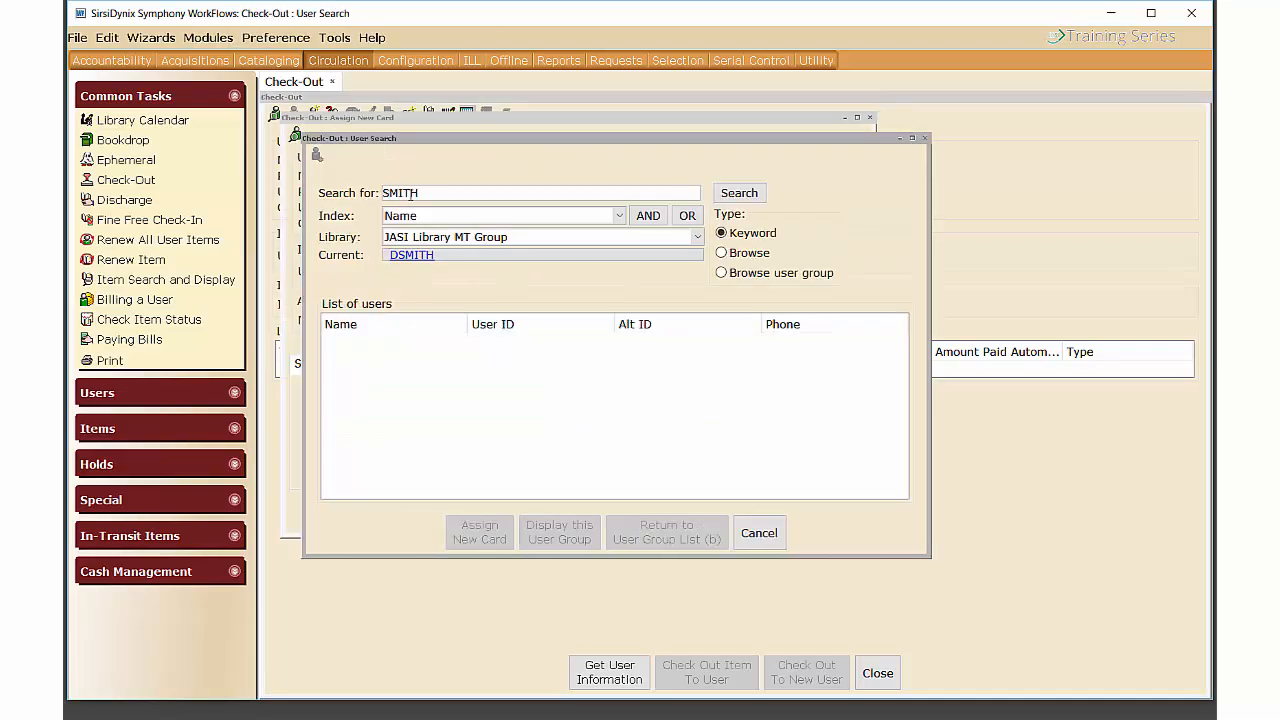
click(422, 240)
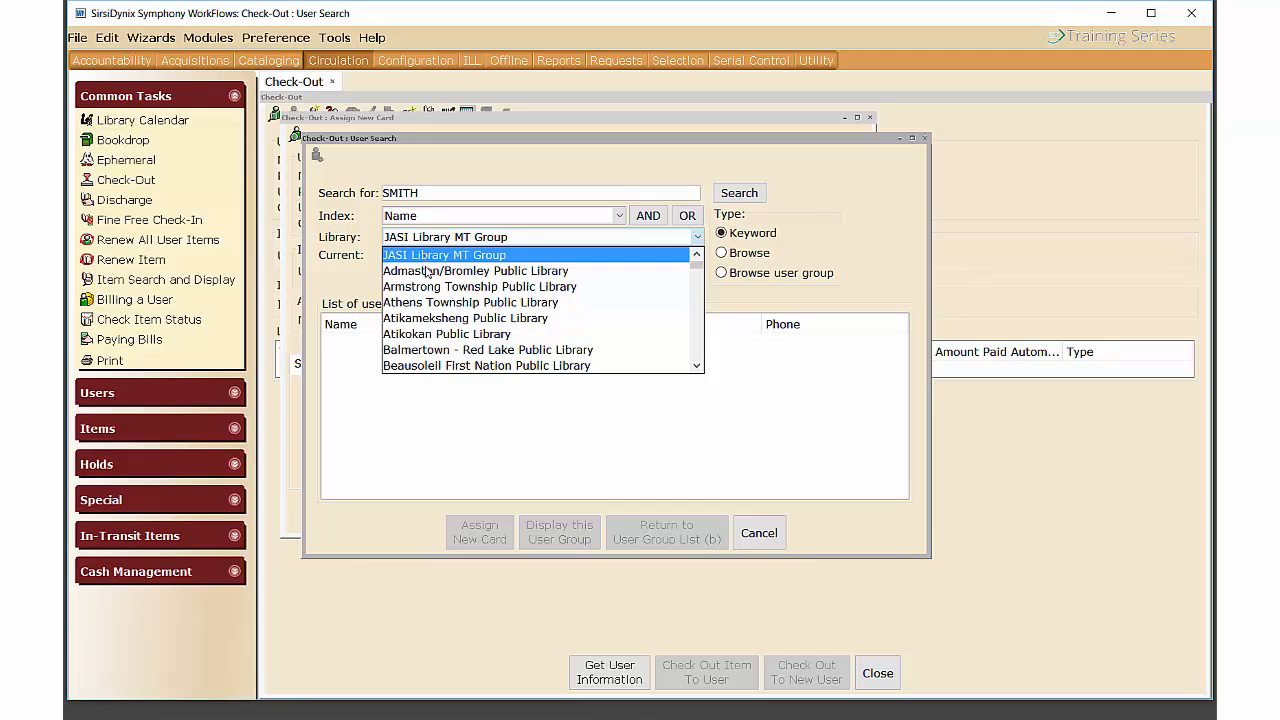
scroll(426, 290, down, 7)
scroll(427, 300, down, 6)
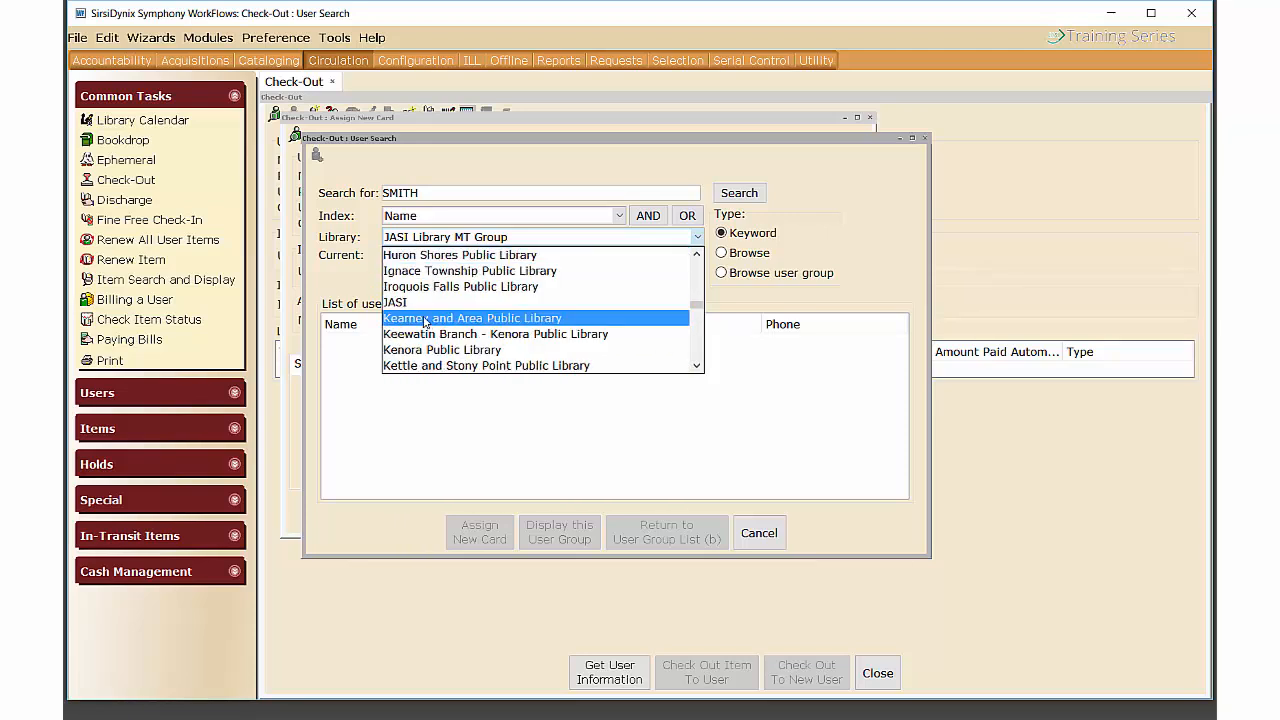
click(422, 303)
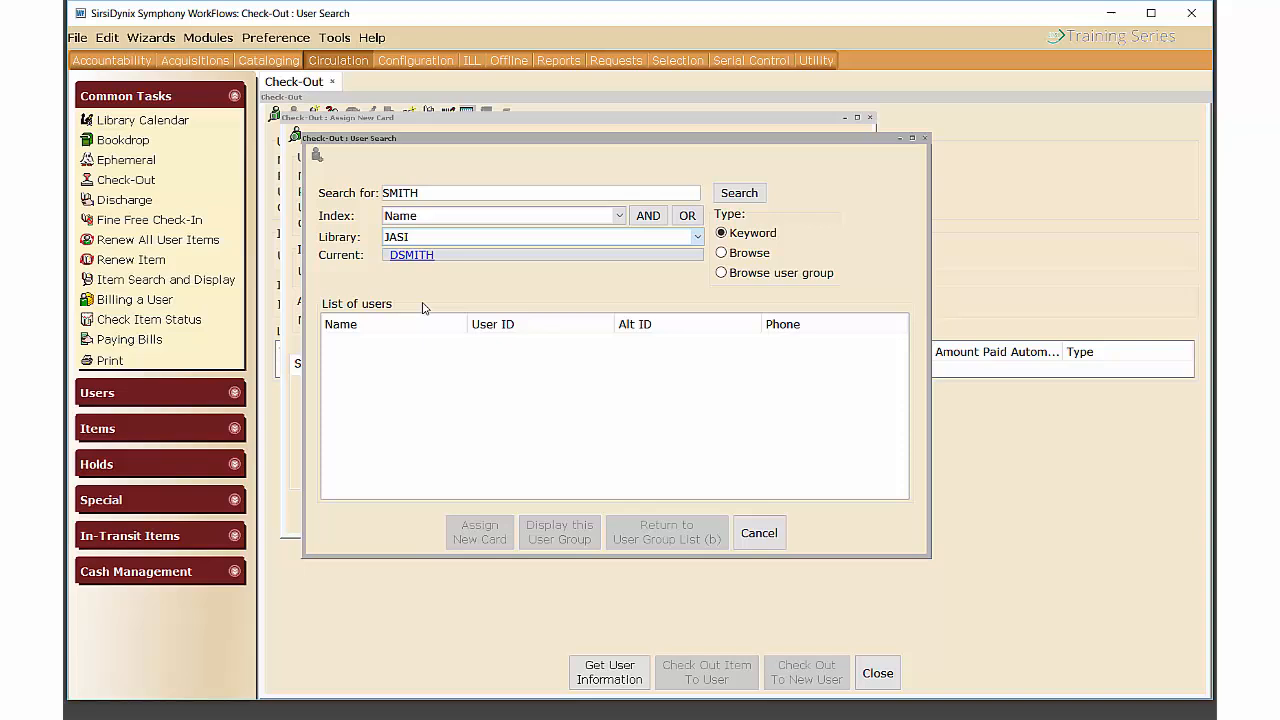
click(740, 194)
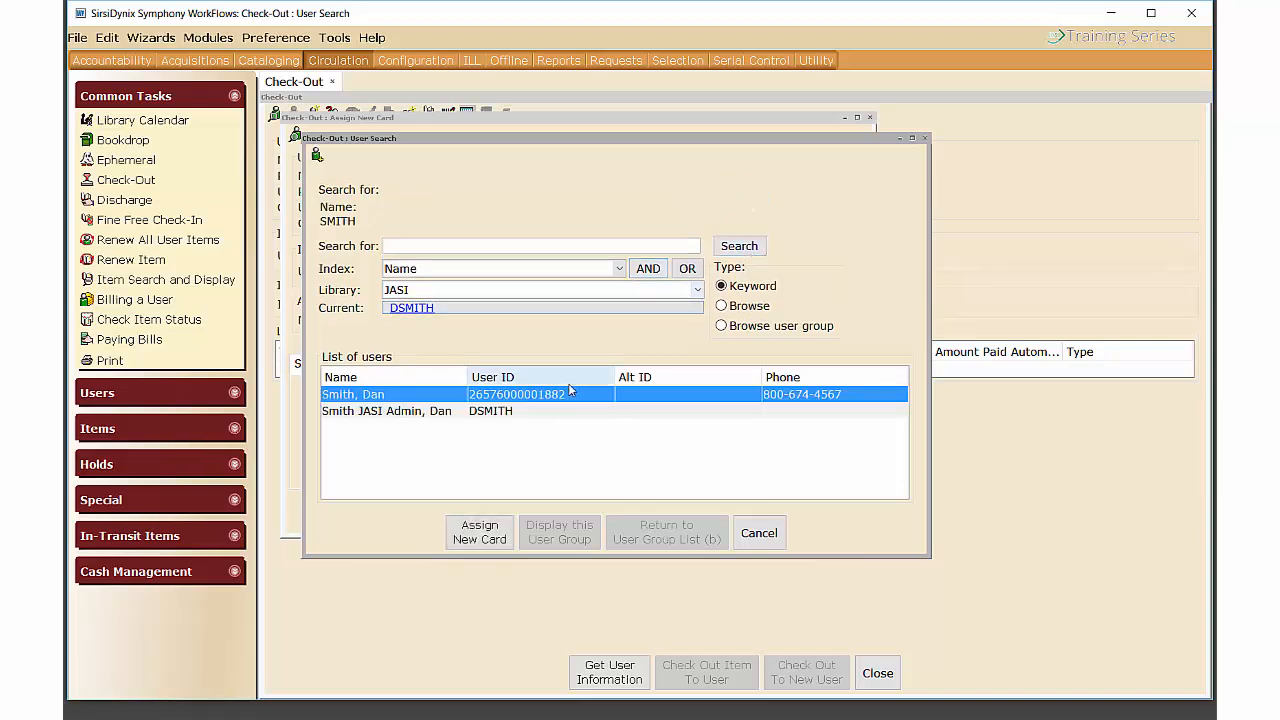
click(460, 410)
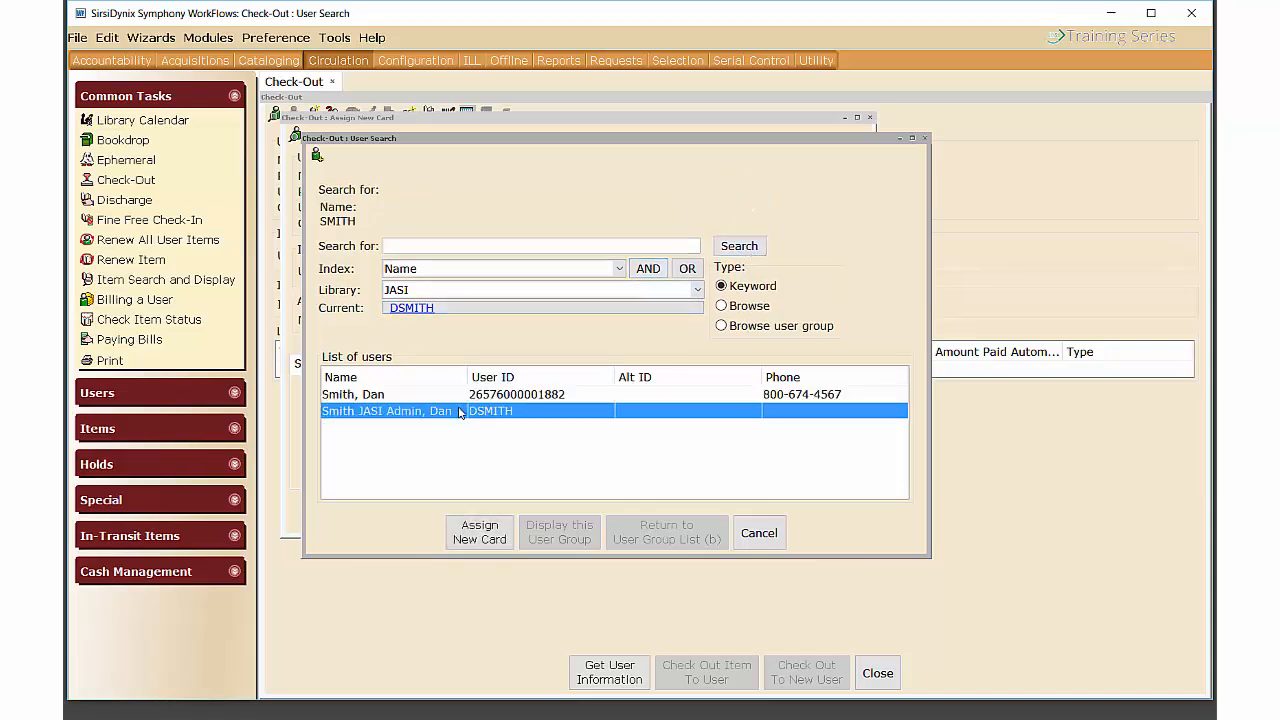
click(490, 534)
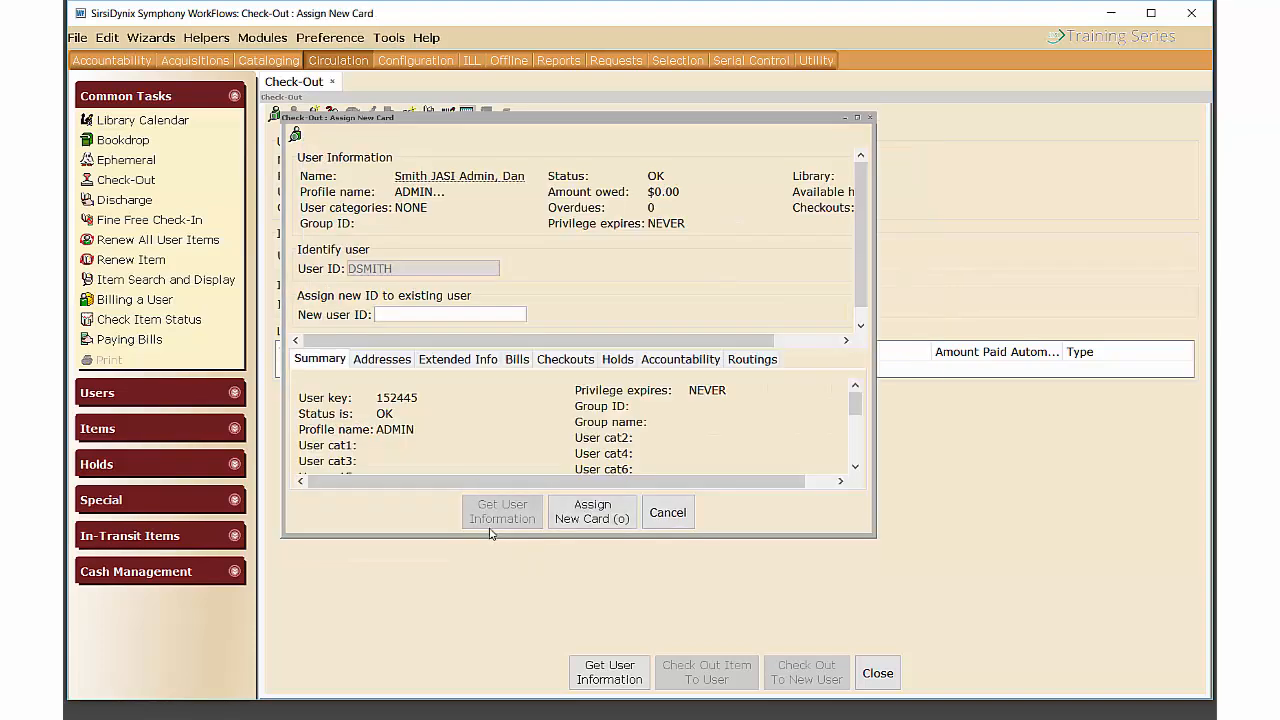
Review the admin's addresses, extended info and bills (none), then cancel without assigning a card.
drag(870, 534, 996, 644)
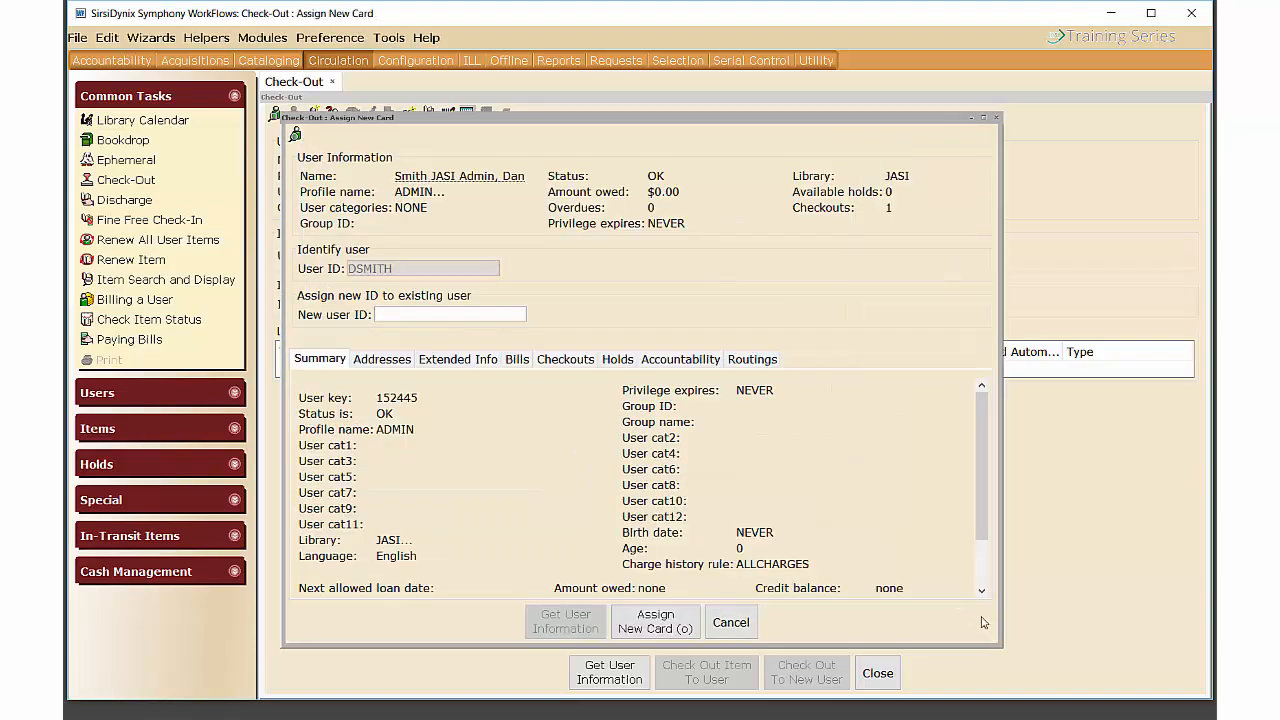
click(389, 368)
click(472, 366)
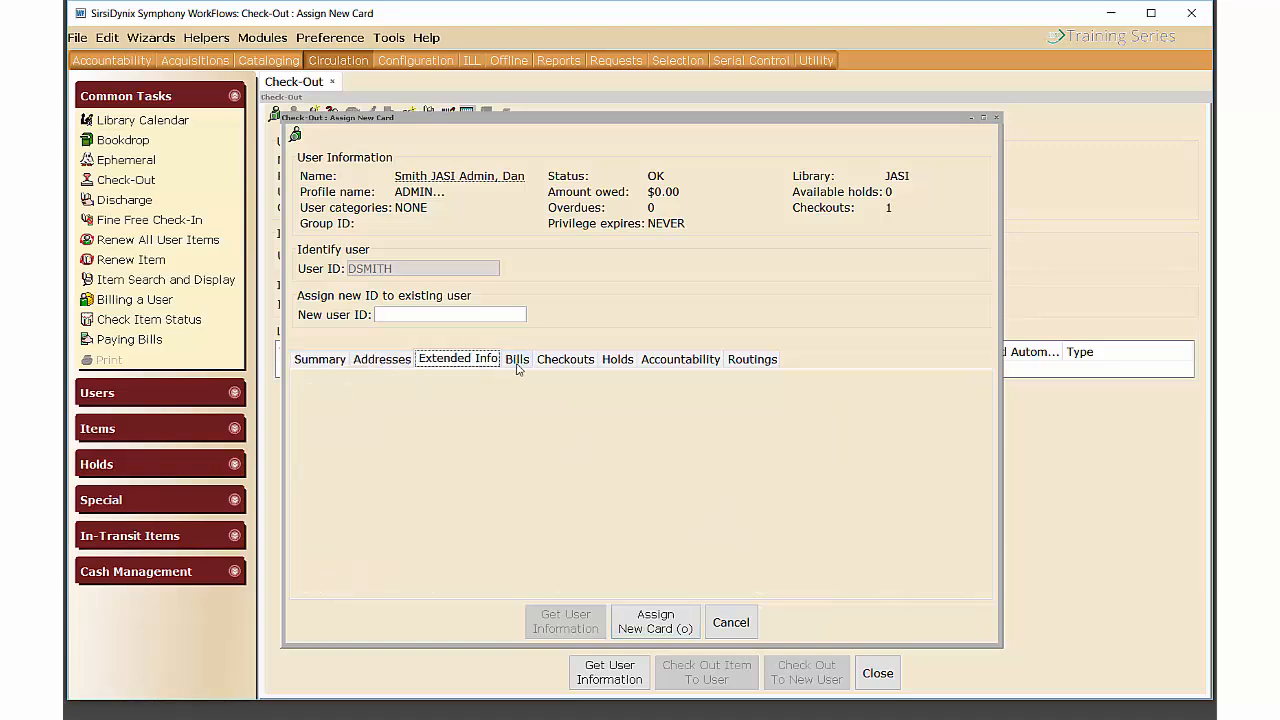
click(520, 364)
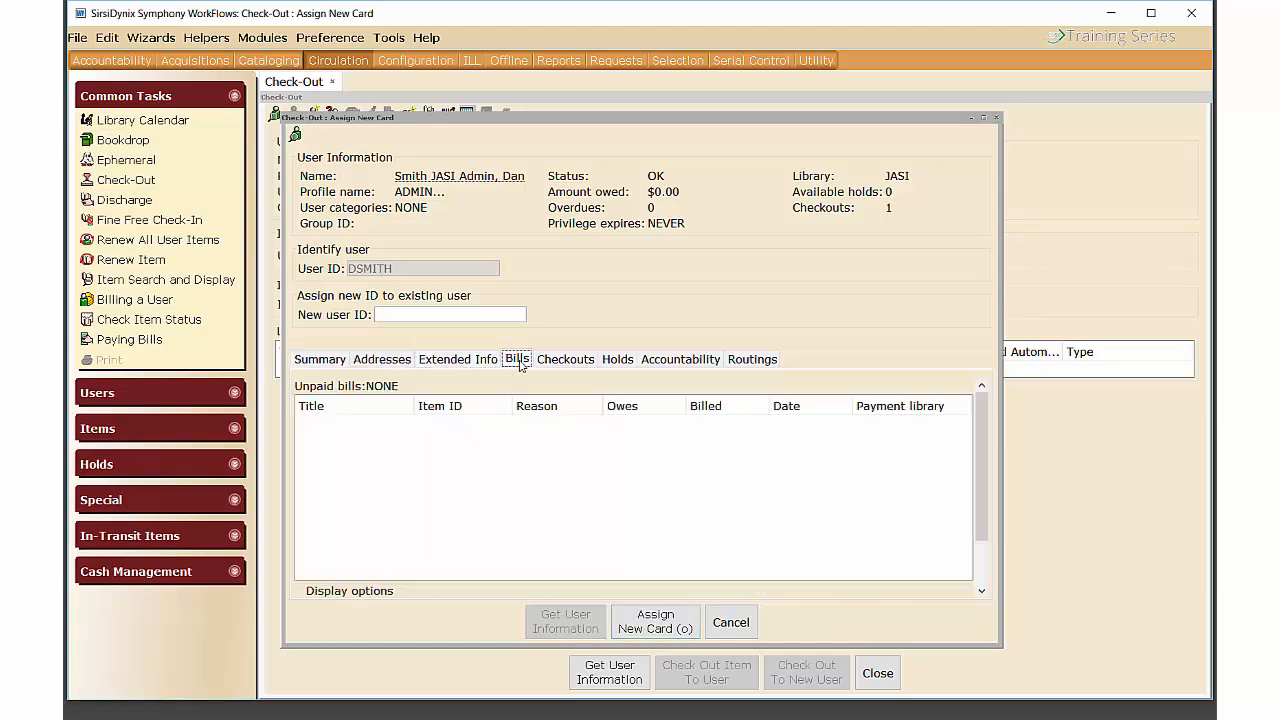
click(321, 362)
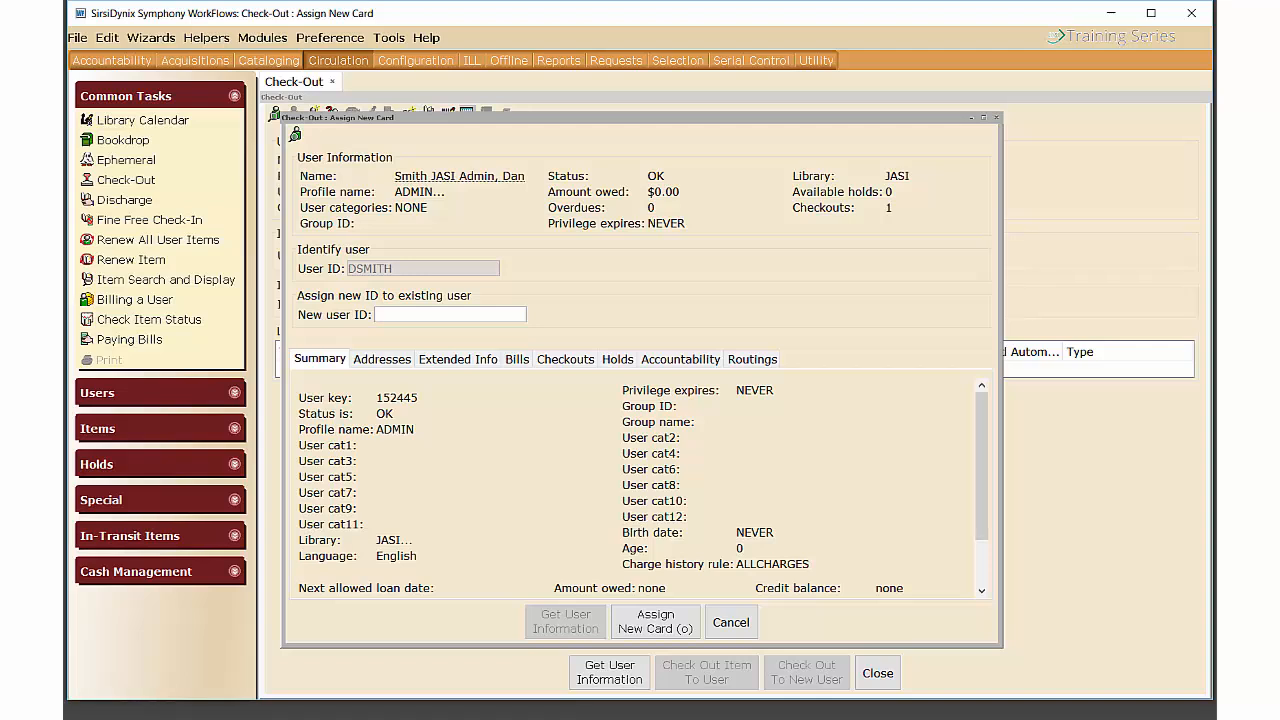
click(731, 622)
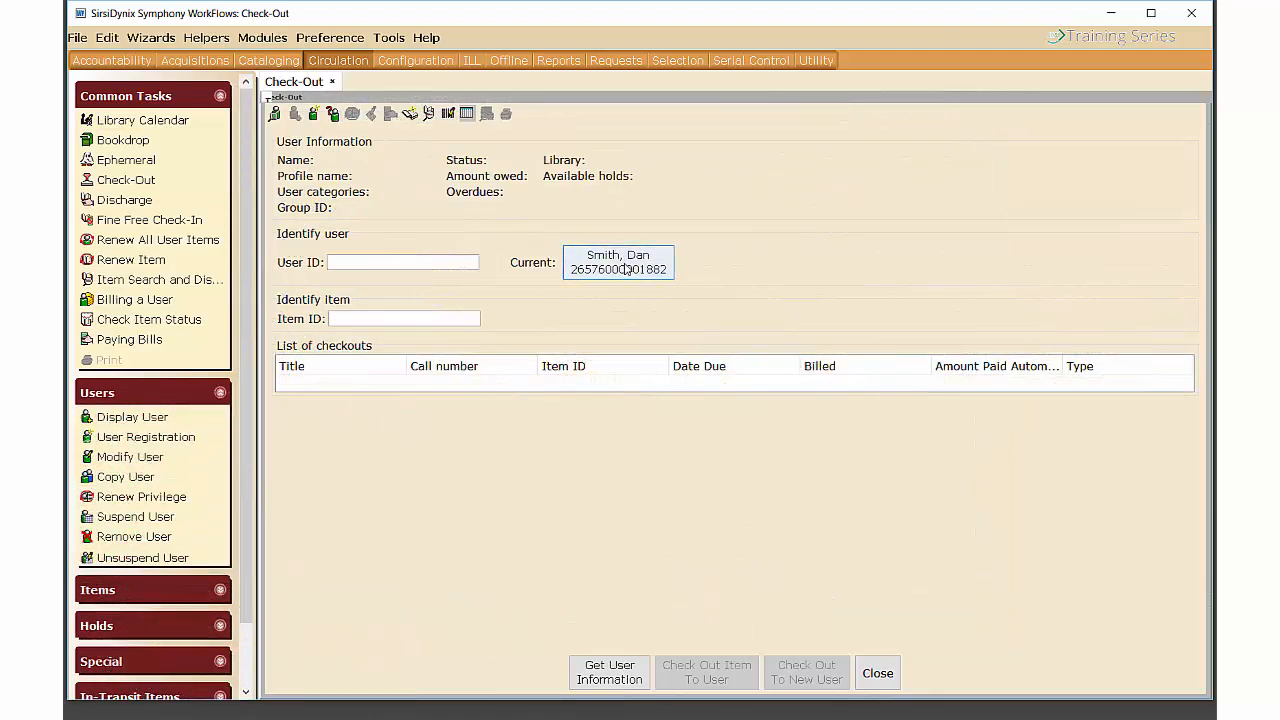
Reload the current patron and acknowledge the privilege-expires-5/11/2018 alert.
click(624, 268)
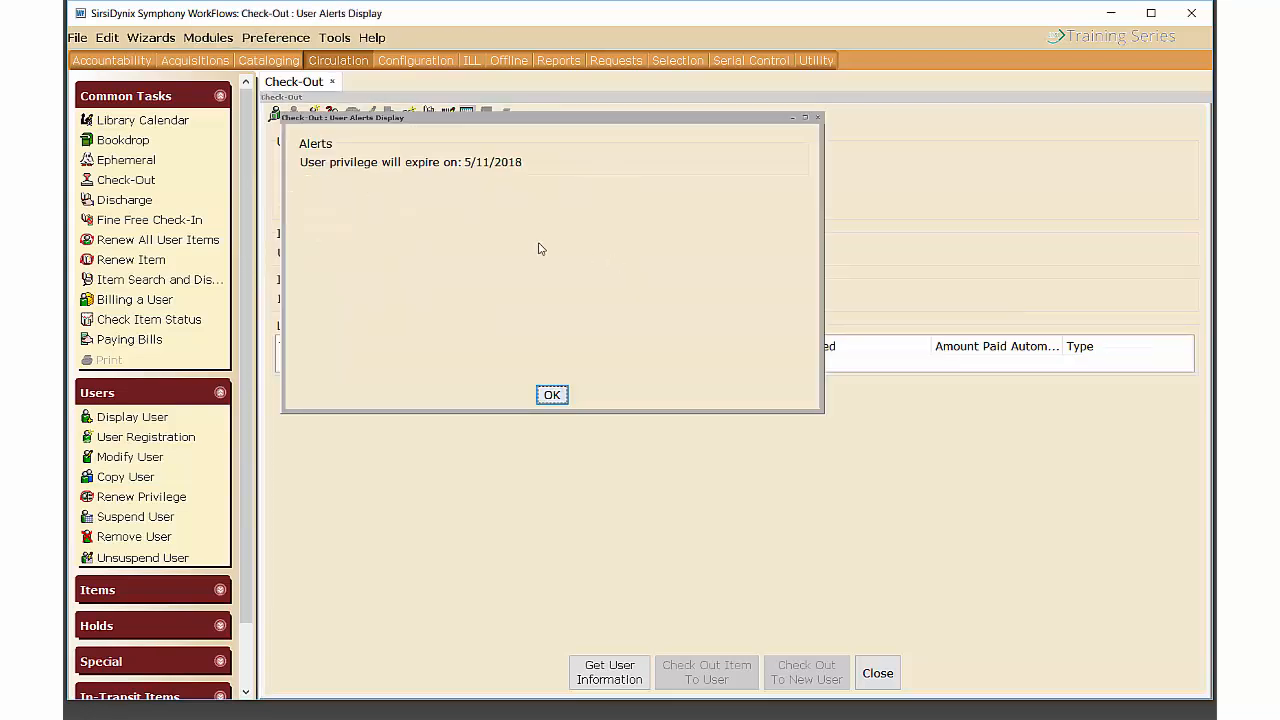
click(553, 395)
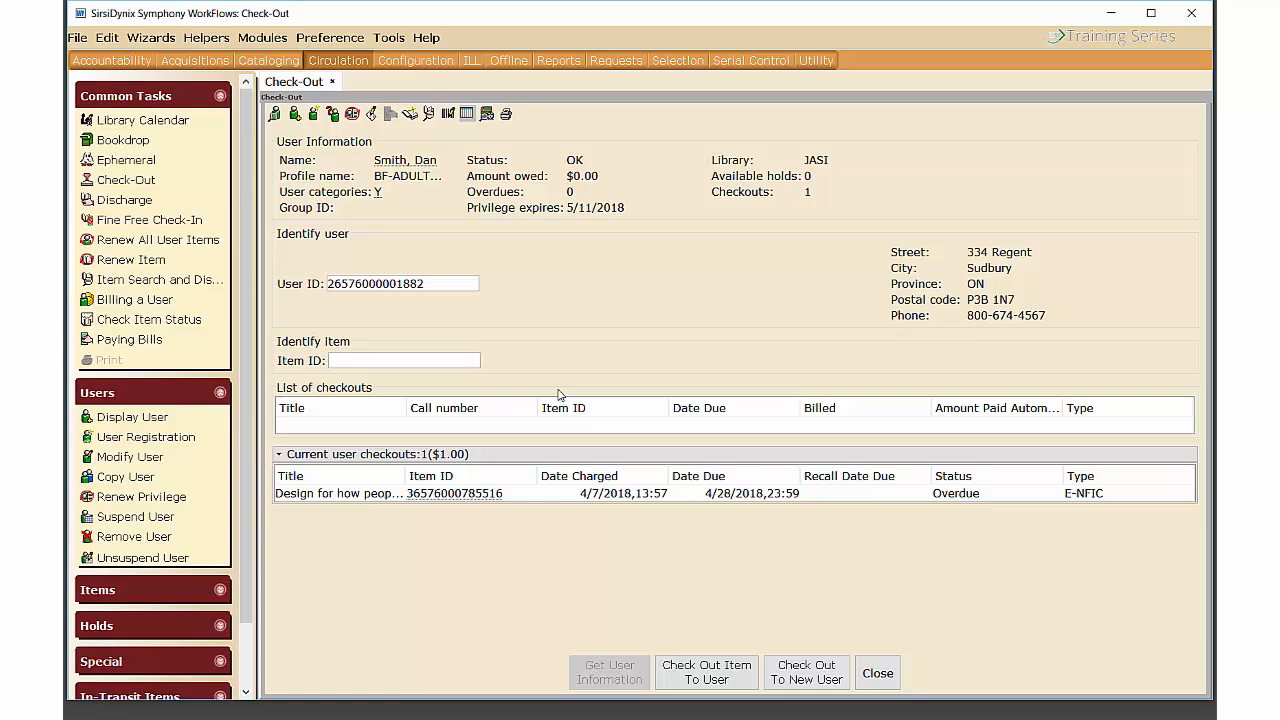
Extend the patron's privilege to 5/5/2020 and continue the checkout.
click(352, 115)
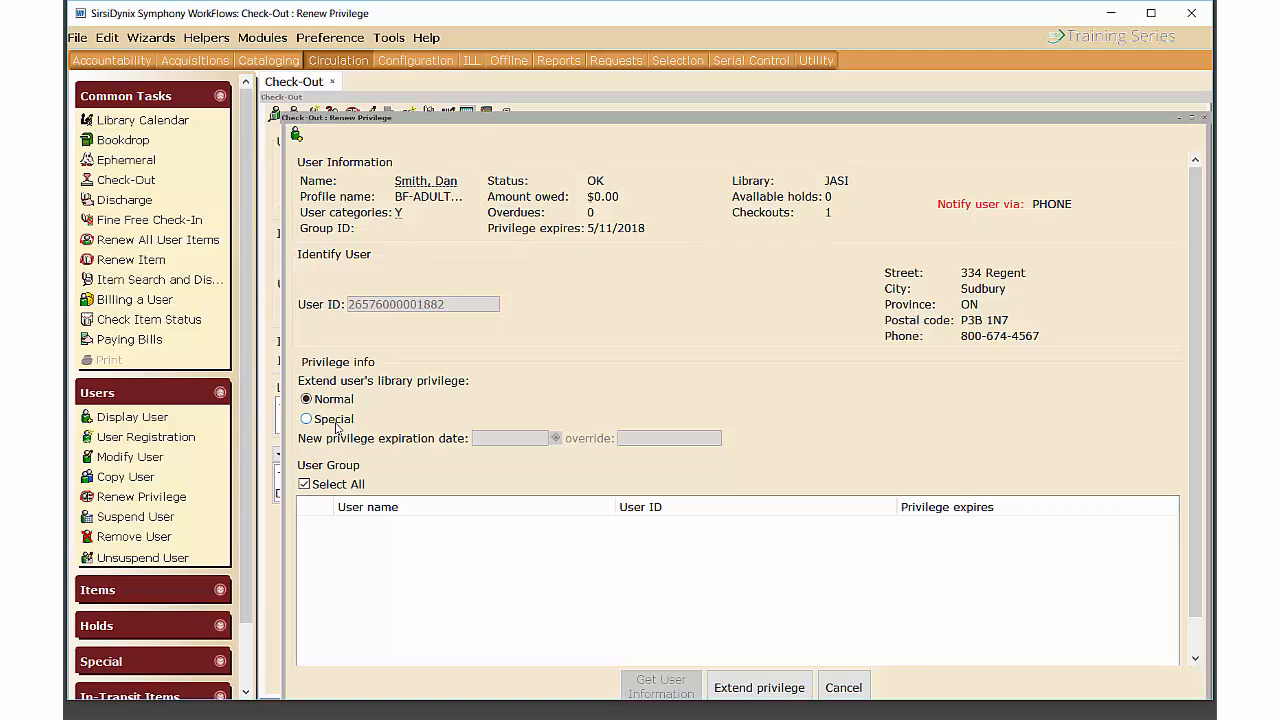
click(778, 686)
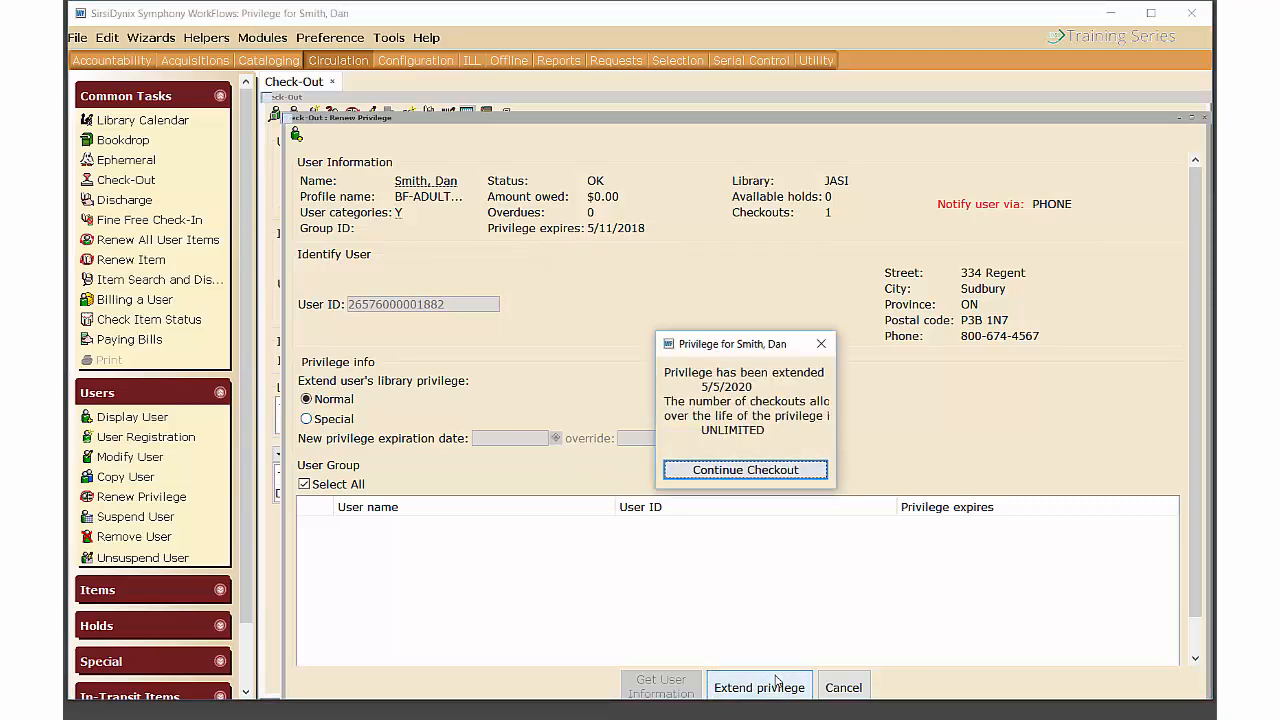
click(756, 470)
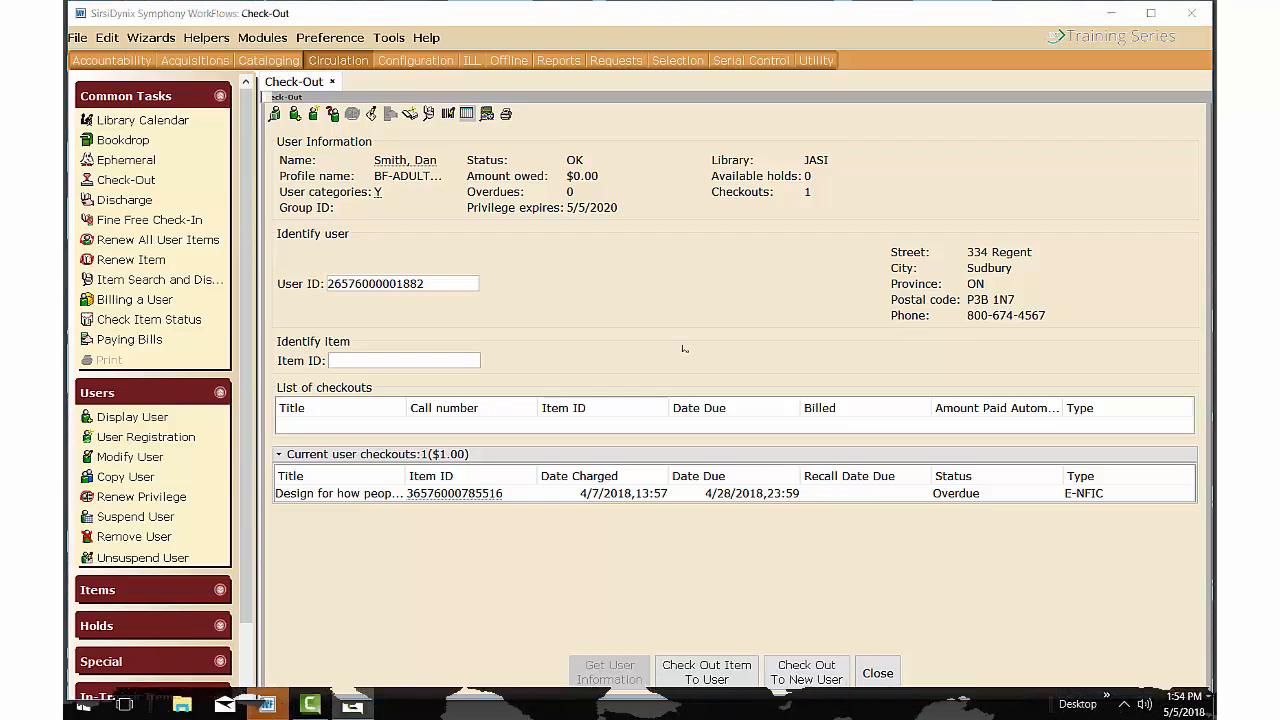
Confirm the patron's address record and return to checking out to them.
click(370, 114)
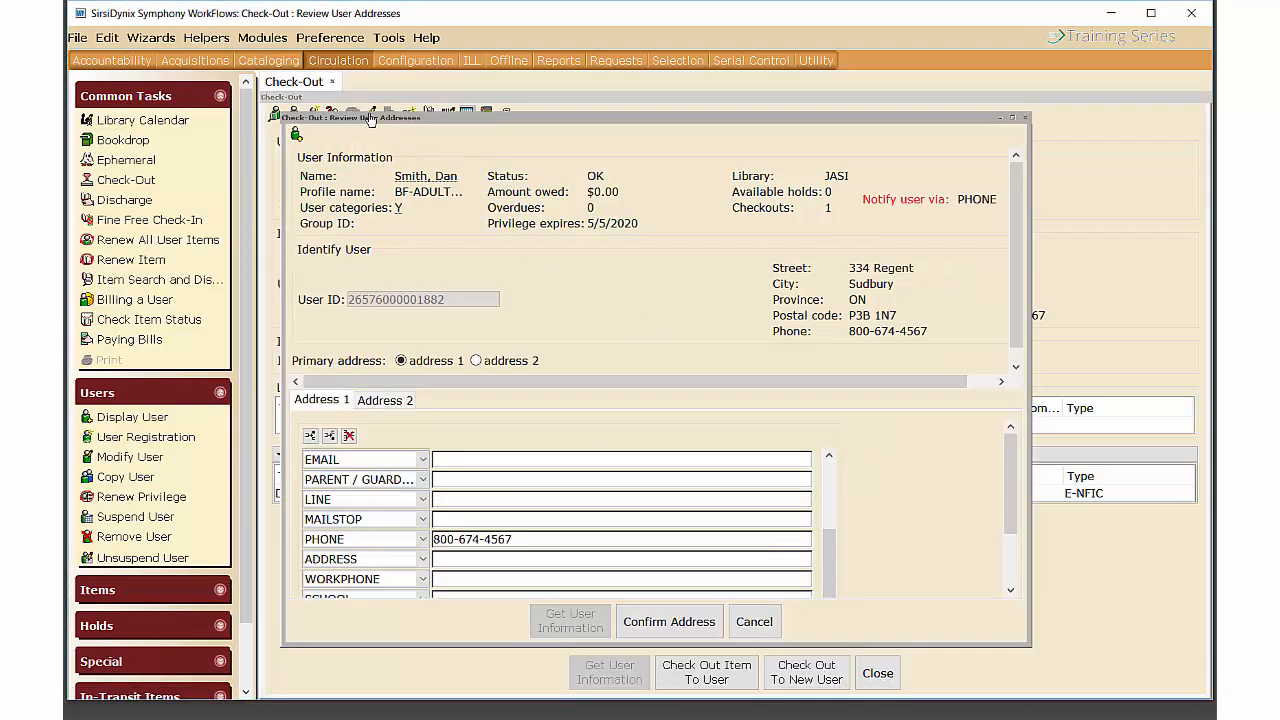
drag(1012, 482, 1020, 530)
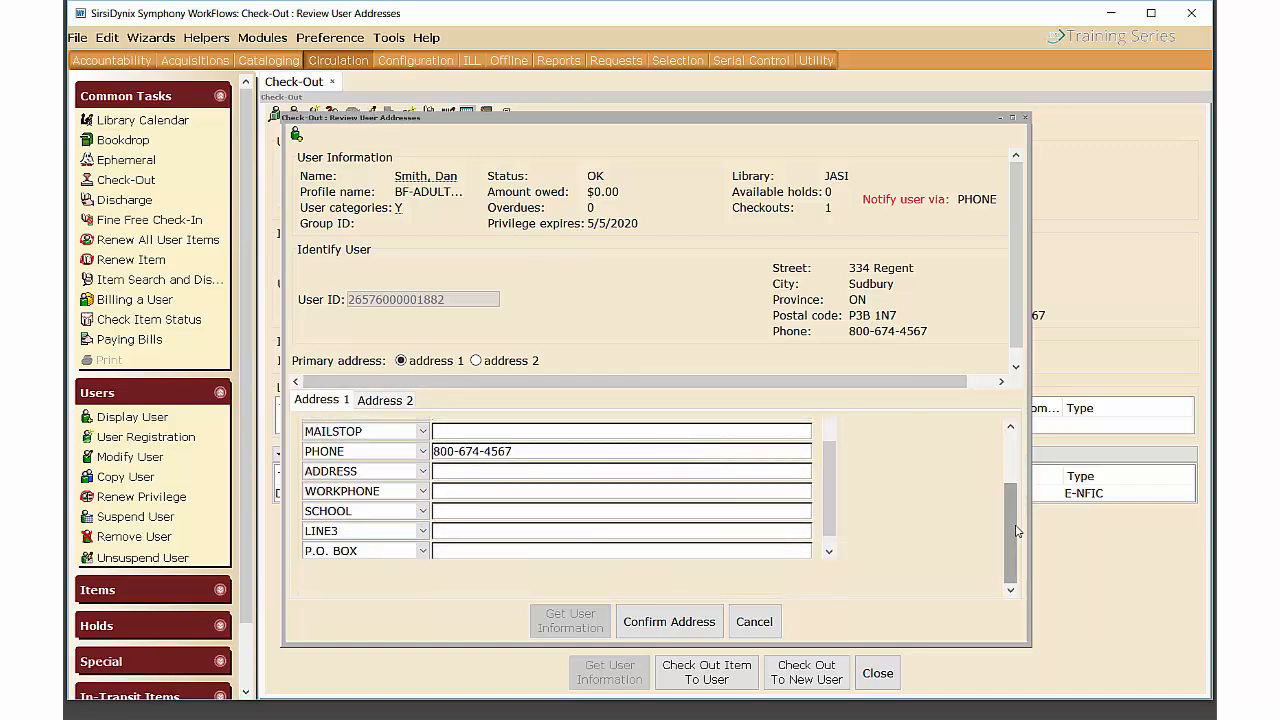
click(661, 627)
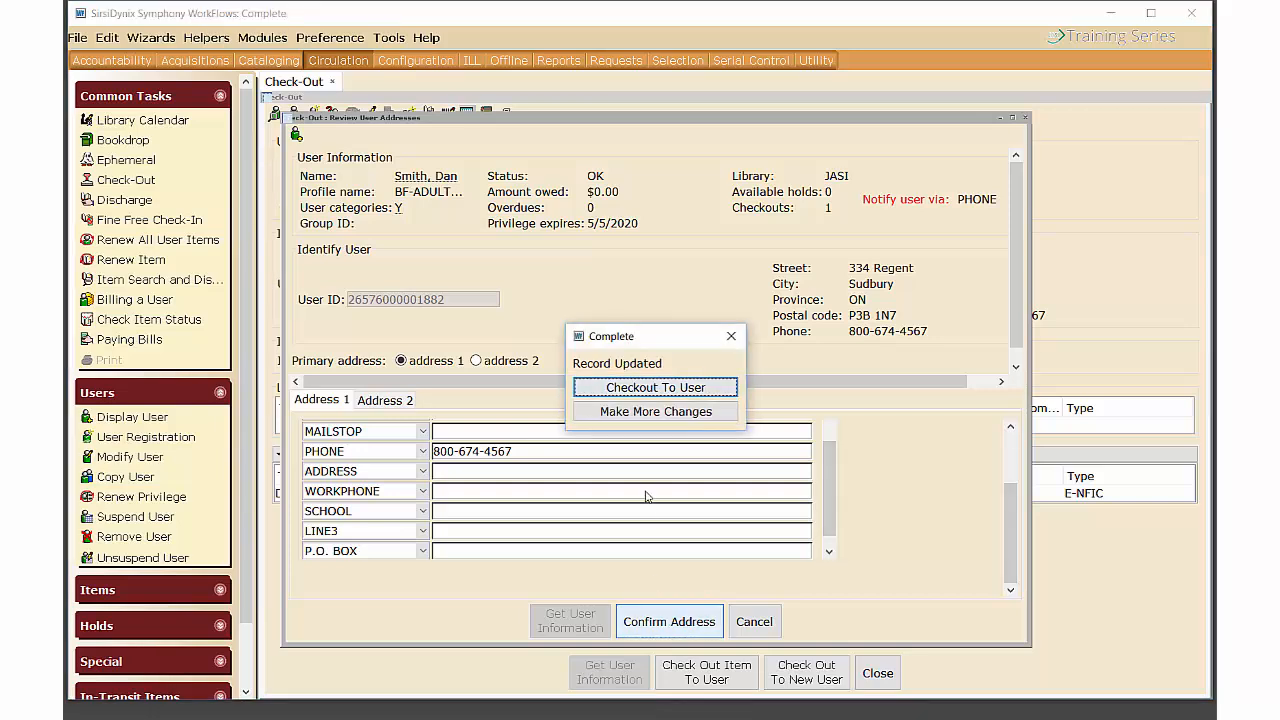
click(655, 387)
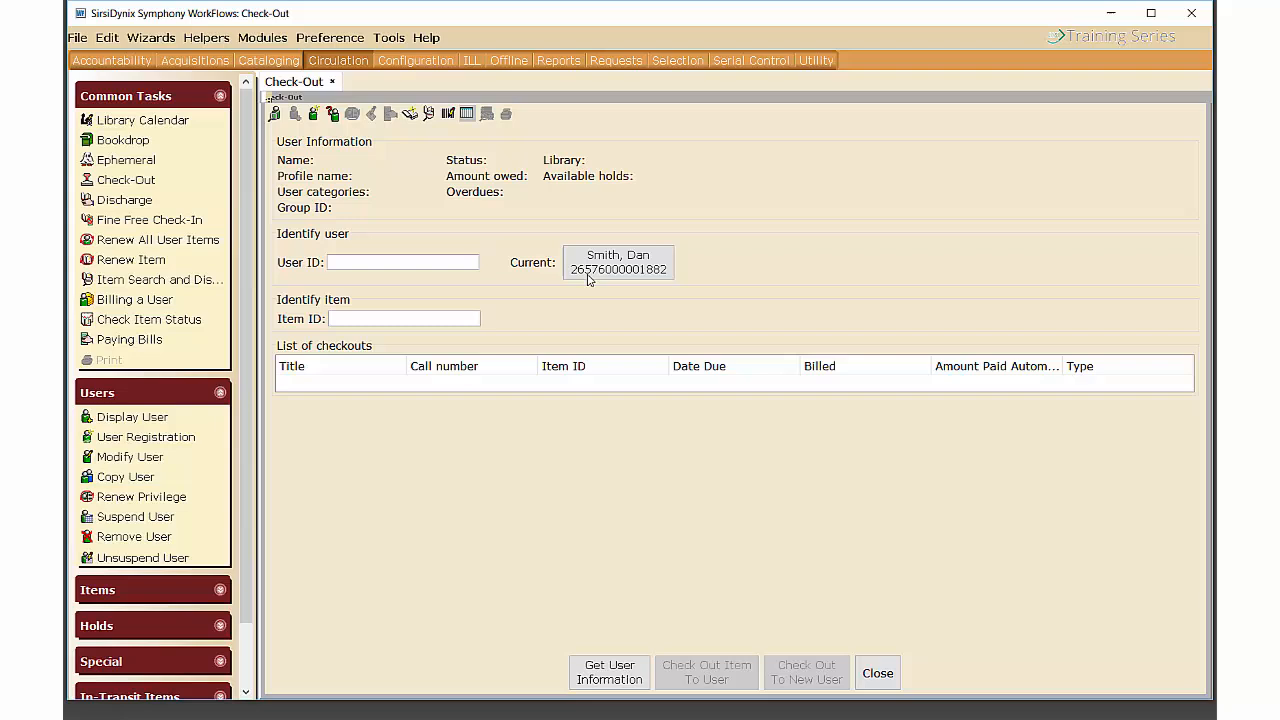
Reload the delinquent patron, pay their $1.00 bill, and return to Check-Out.
click(588, 277)
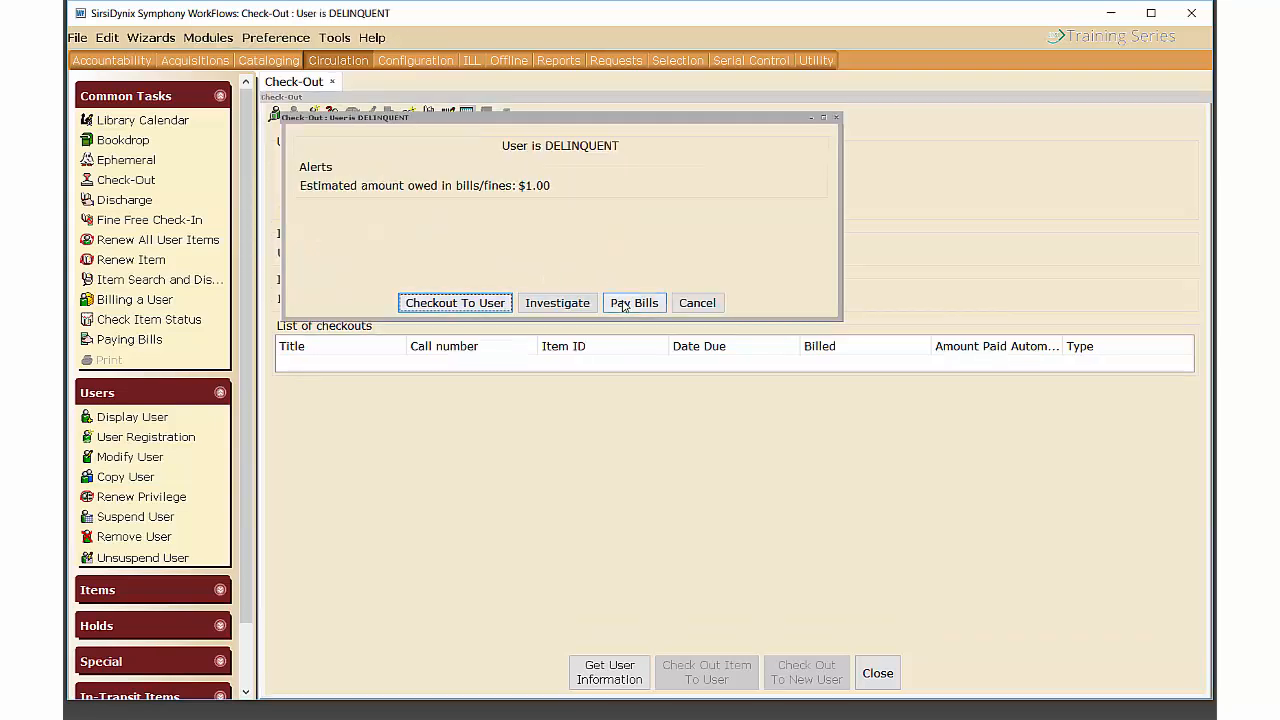
click(480, 303)
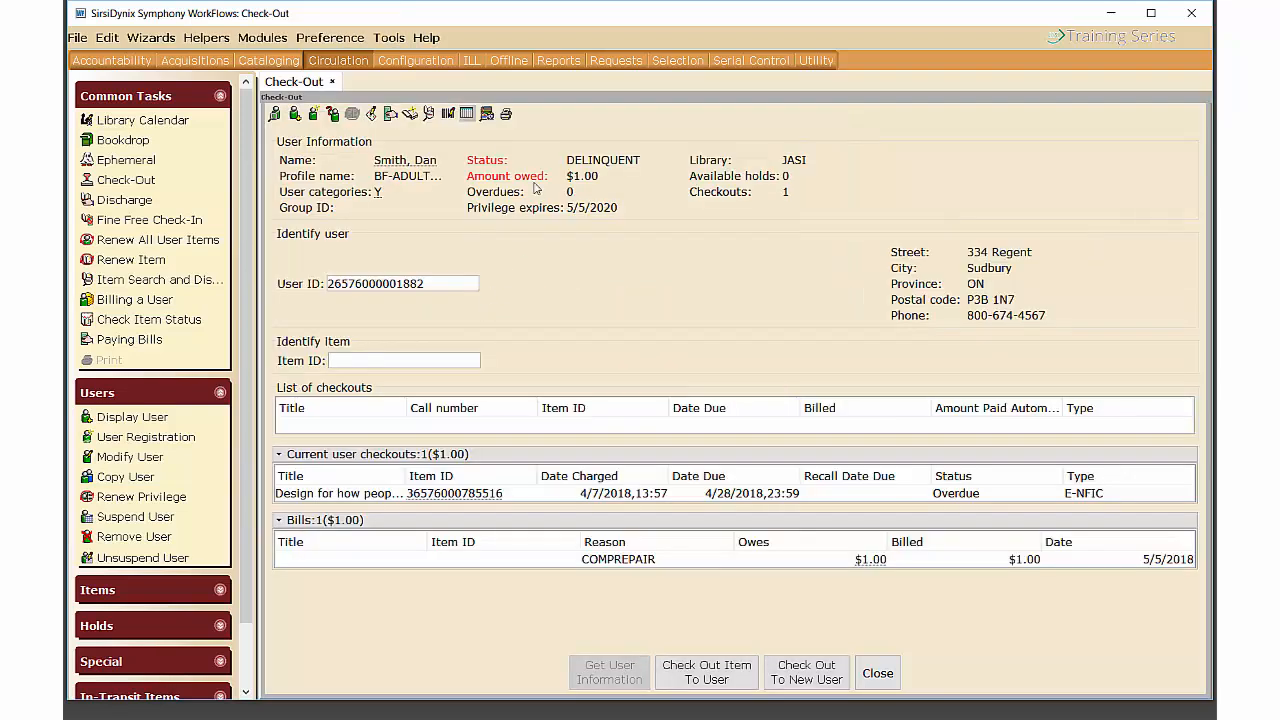
click(387, 117)
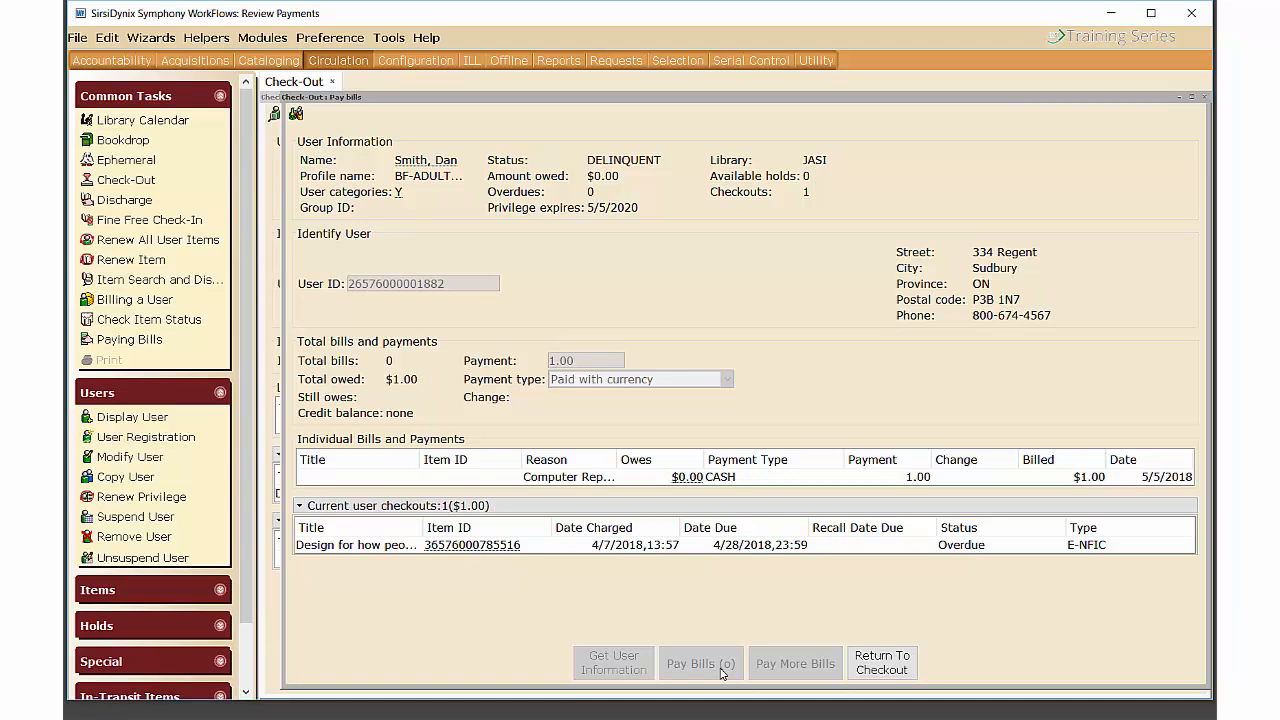
click(881, 667)
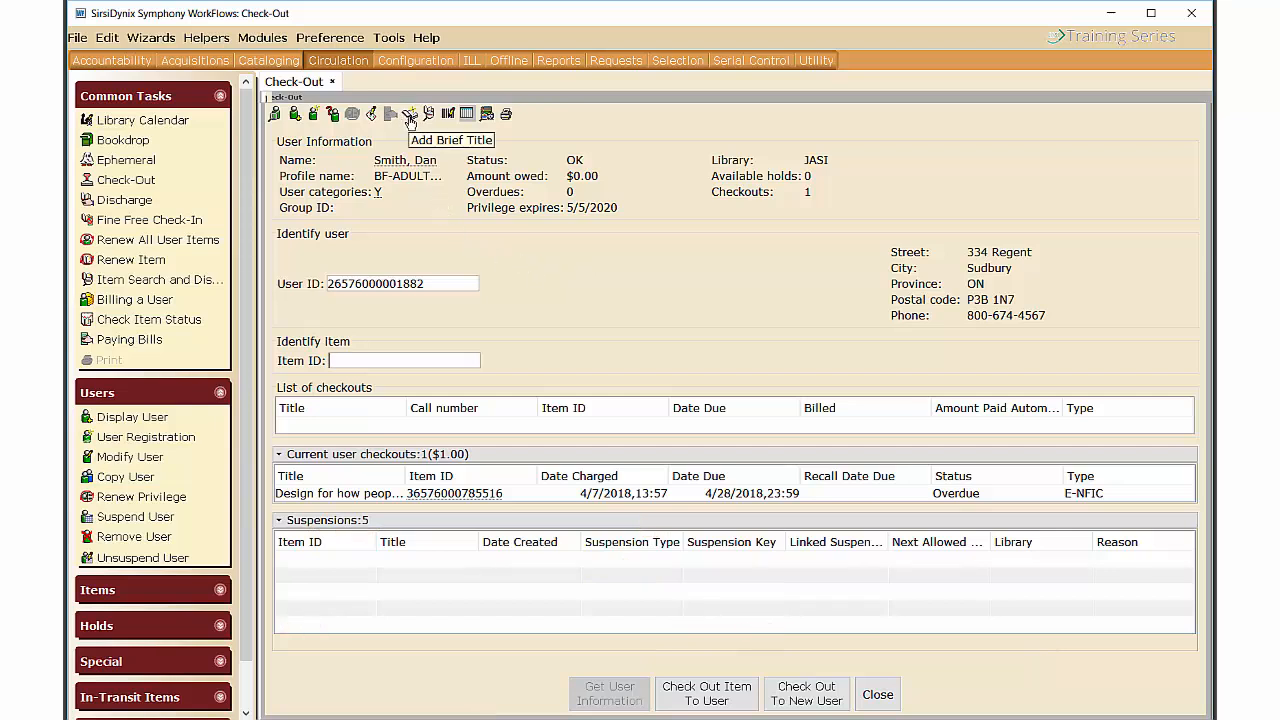
Preview the Enter Brief Item Info form for an uncatalogued item, scrolling through it.
click(410, 116)
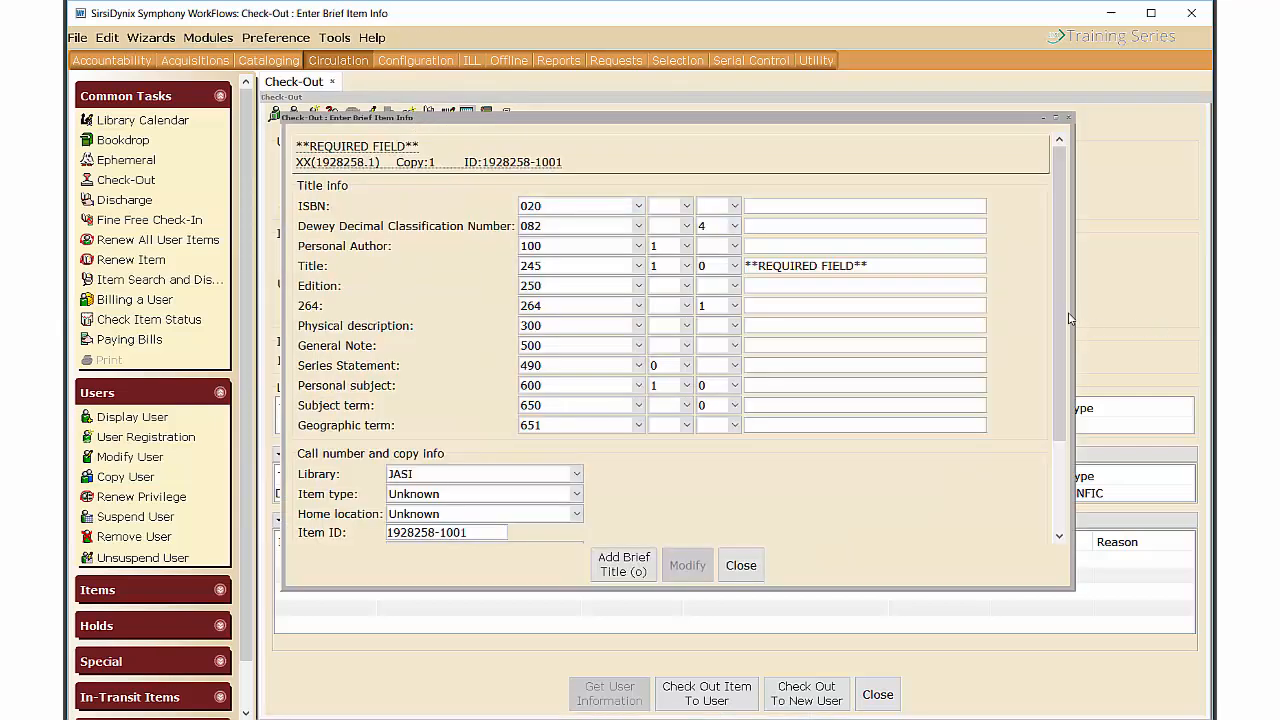
drag(1058, 336, 1050, 416)
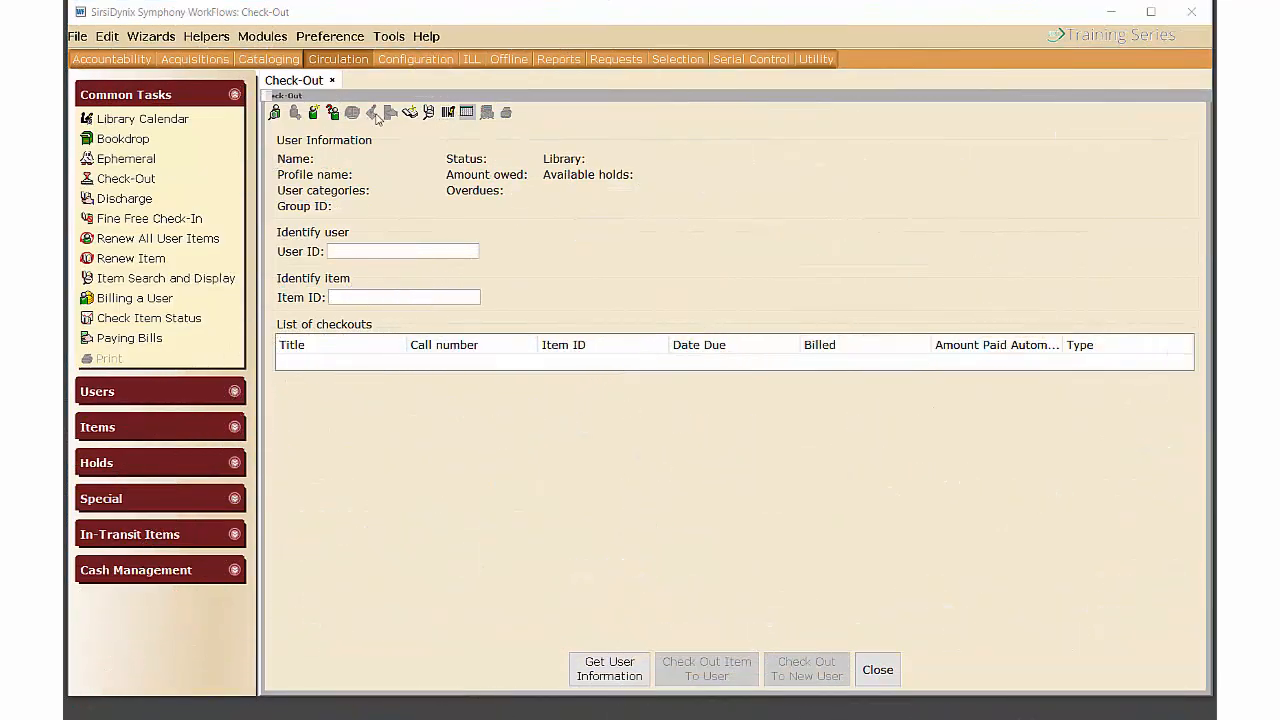
Look over the Item Search library and index options, keeping Title, then dismiss it.
click(429, 113)
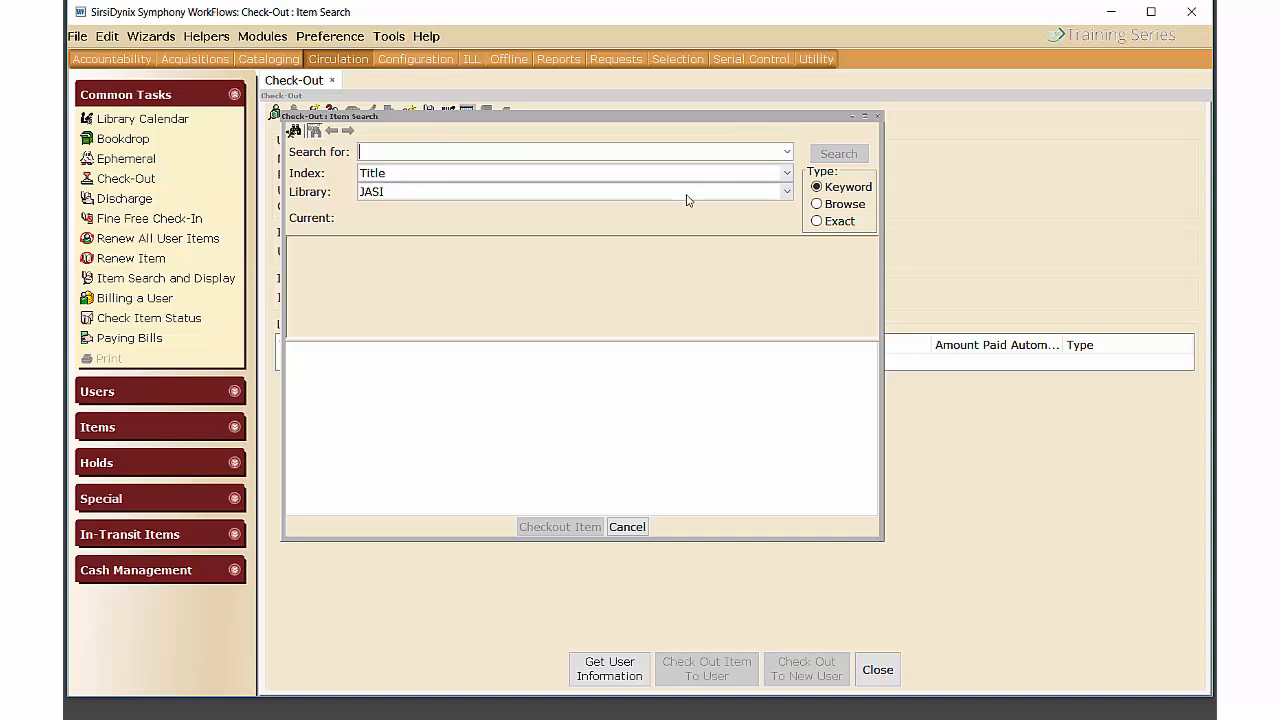
click(786, 192)
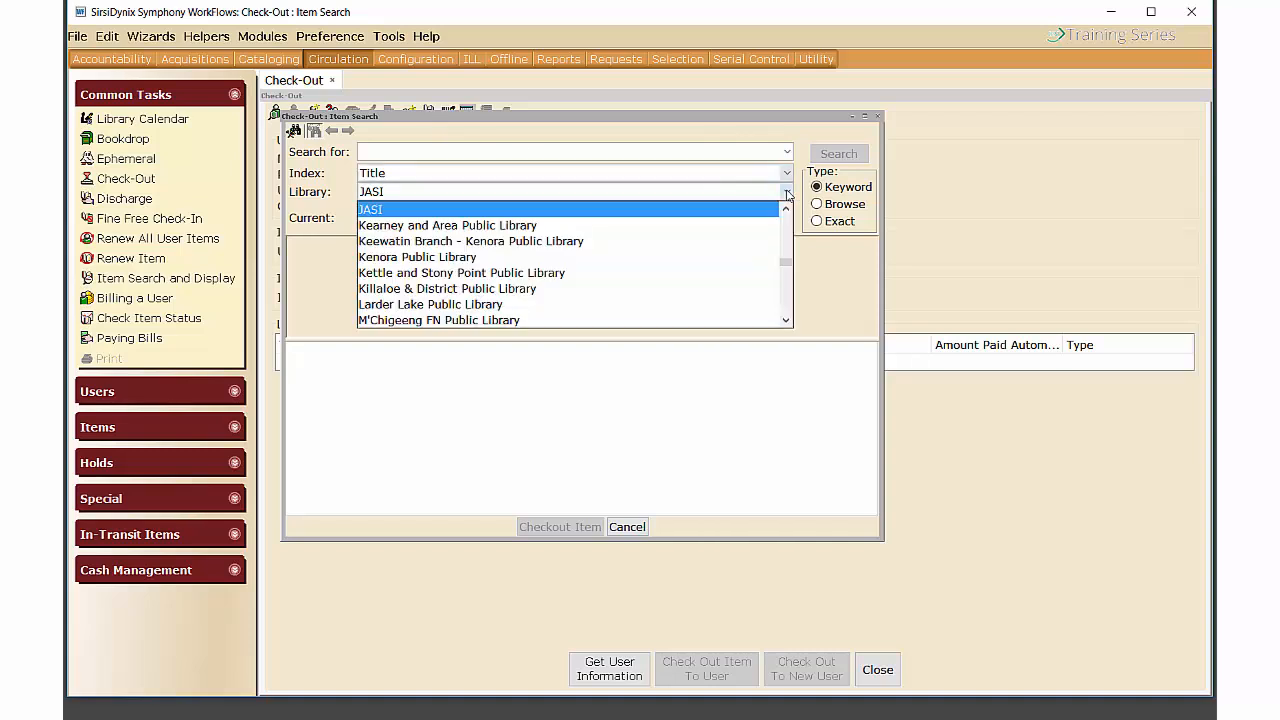
click(764, 173)
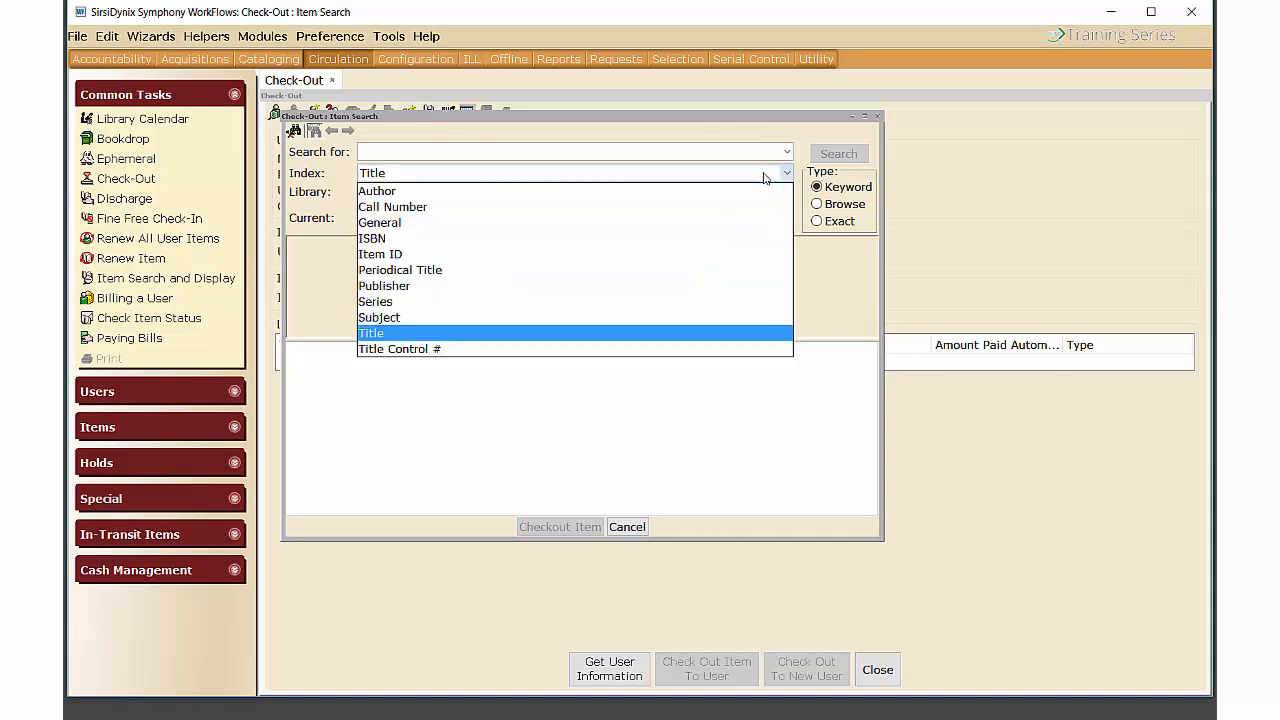
click(510, 254)
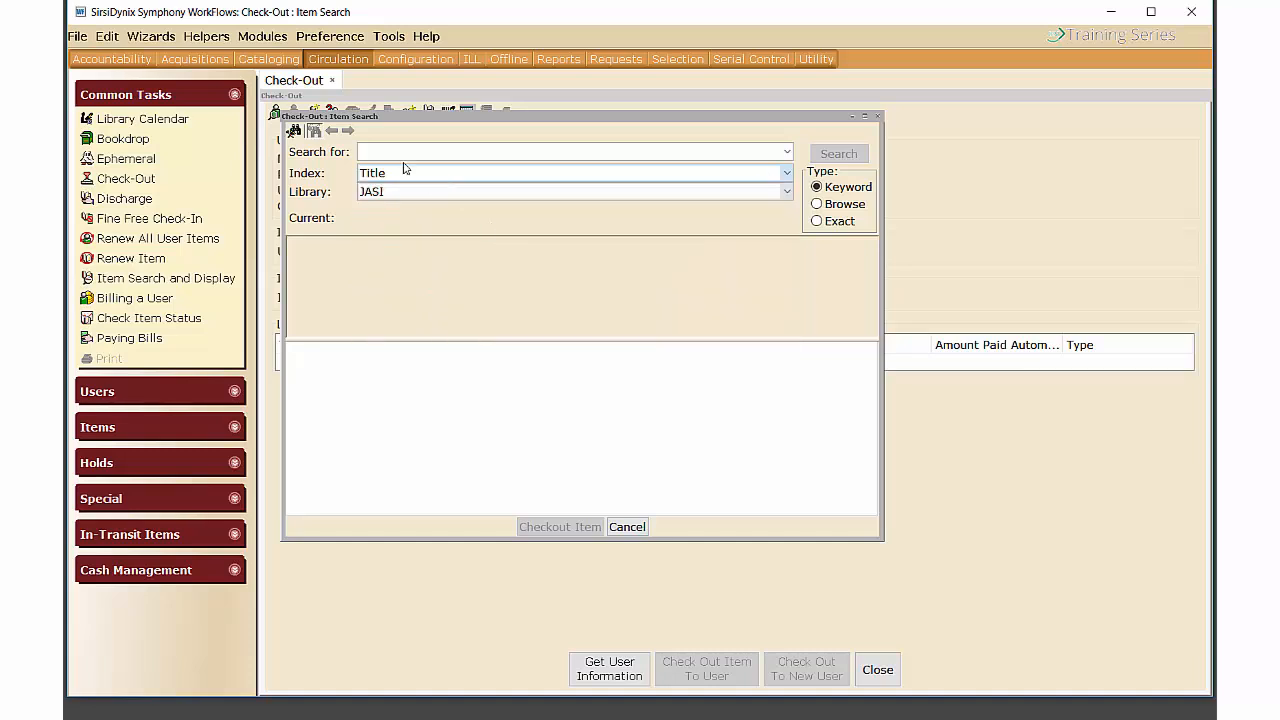
key(Escape)
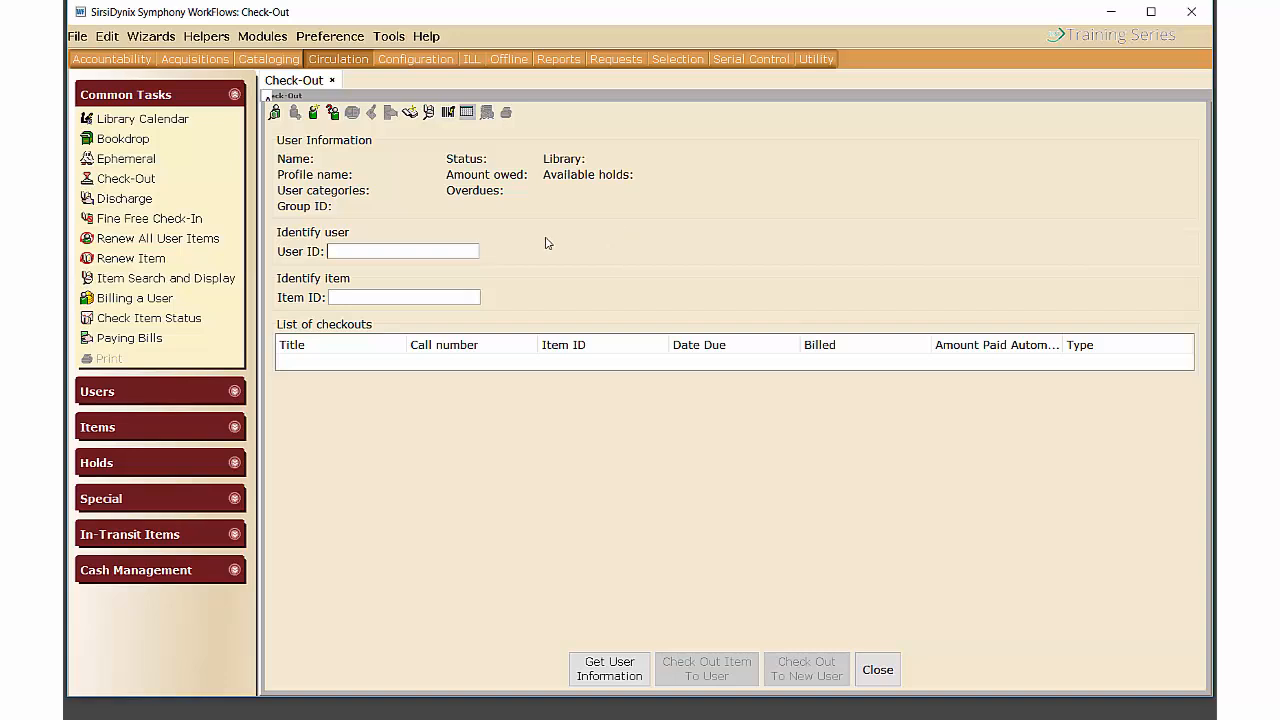
click(448, 112)
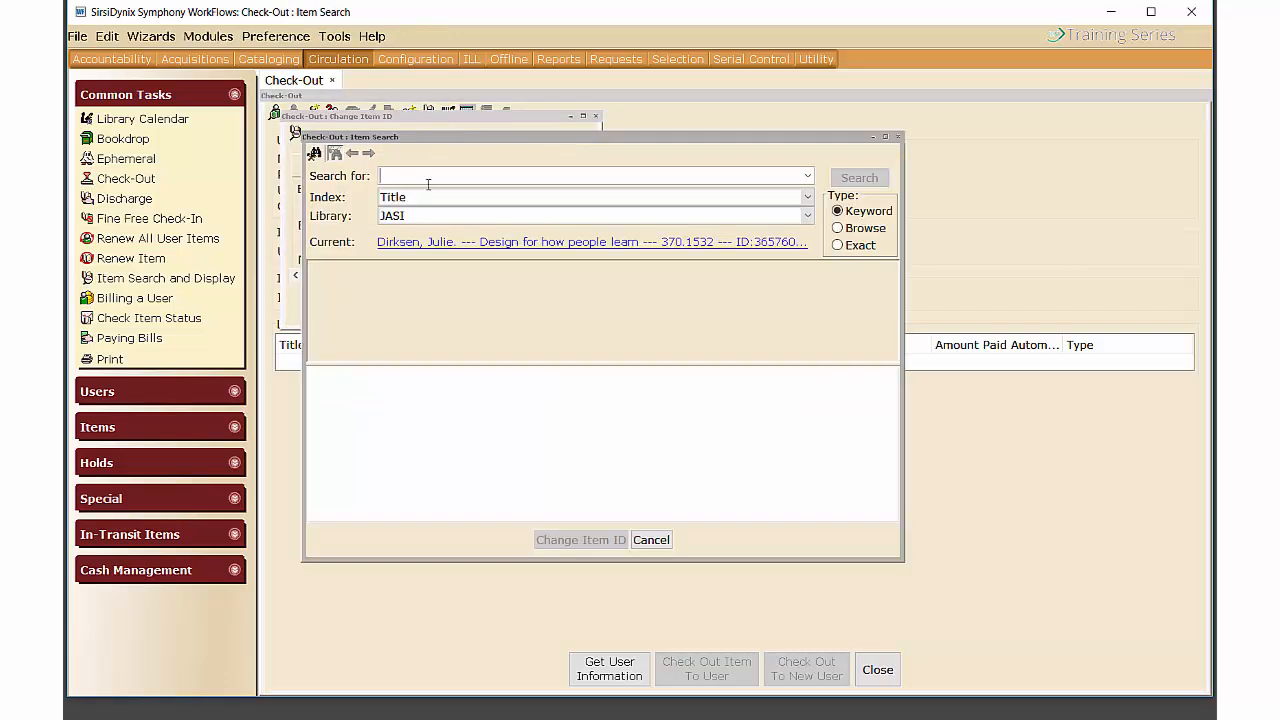
text(design for how people learn)
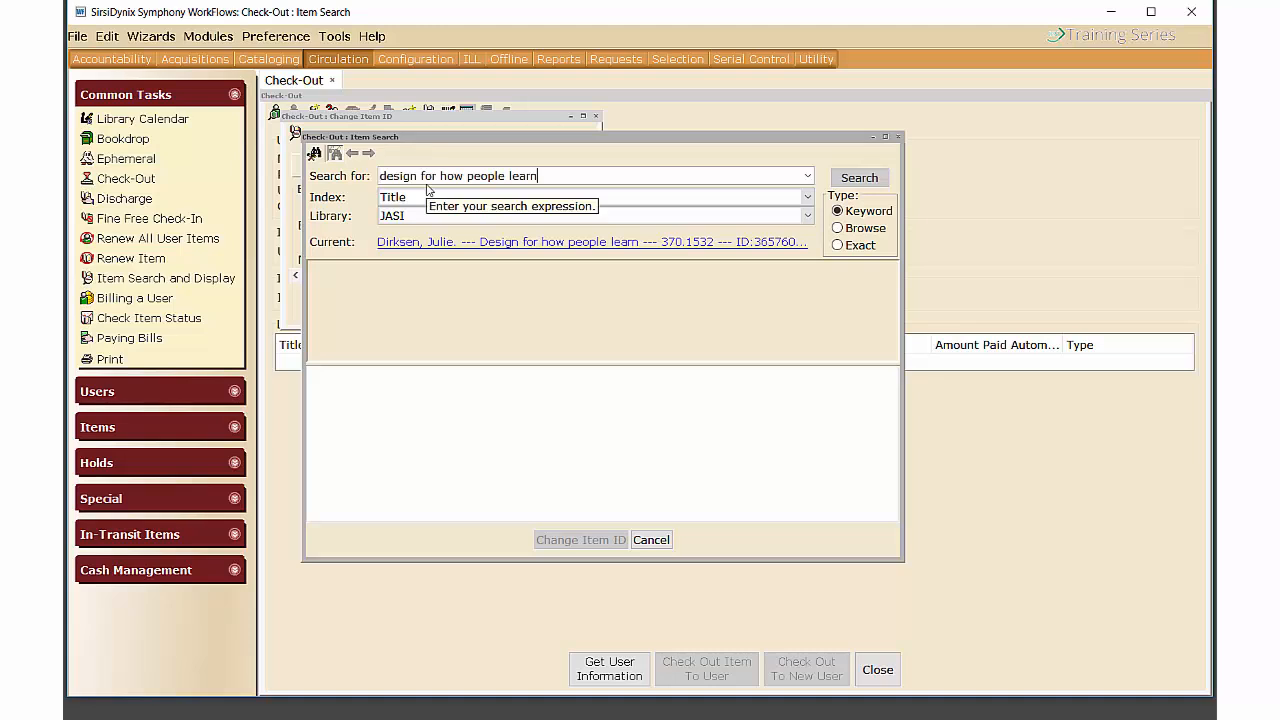
click(873, 180)
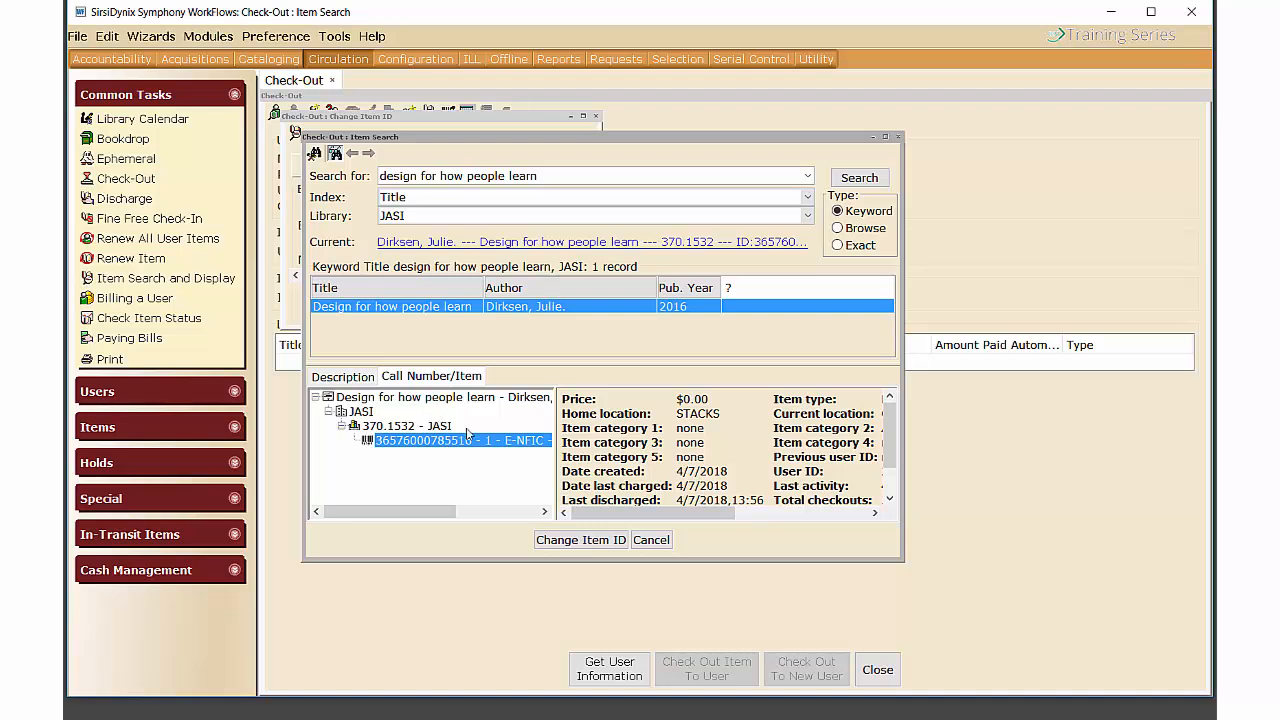
click(614, 540)
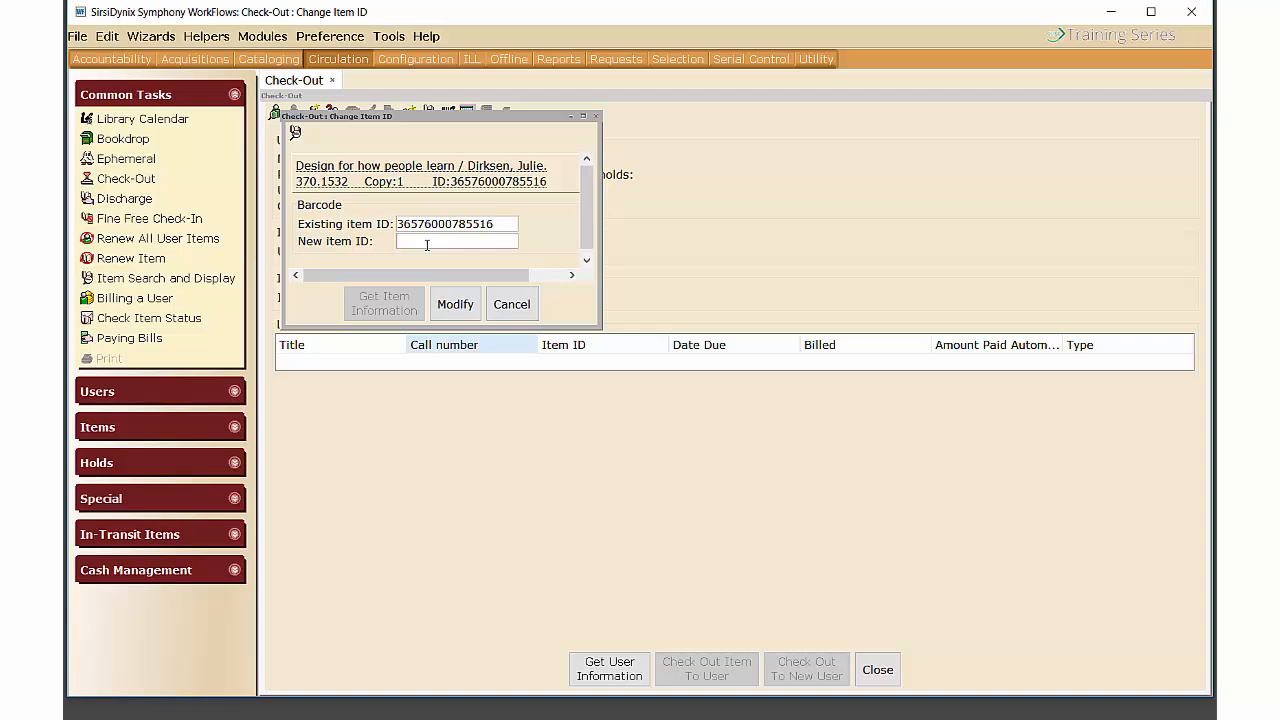
click(511, 304)
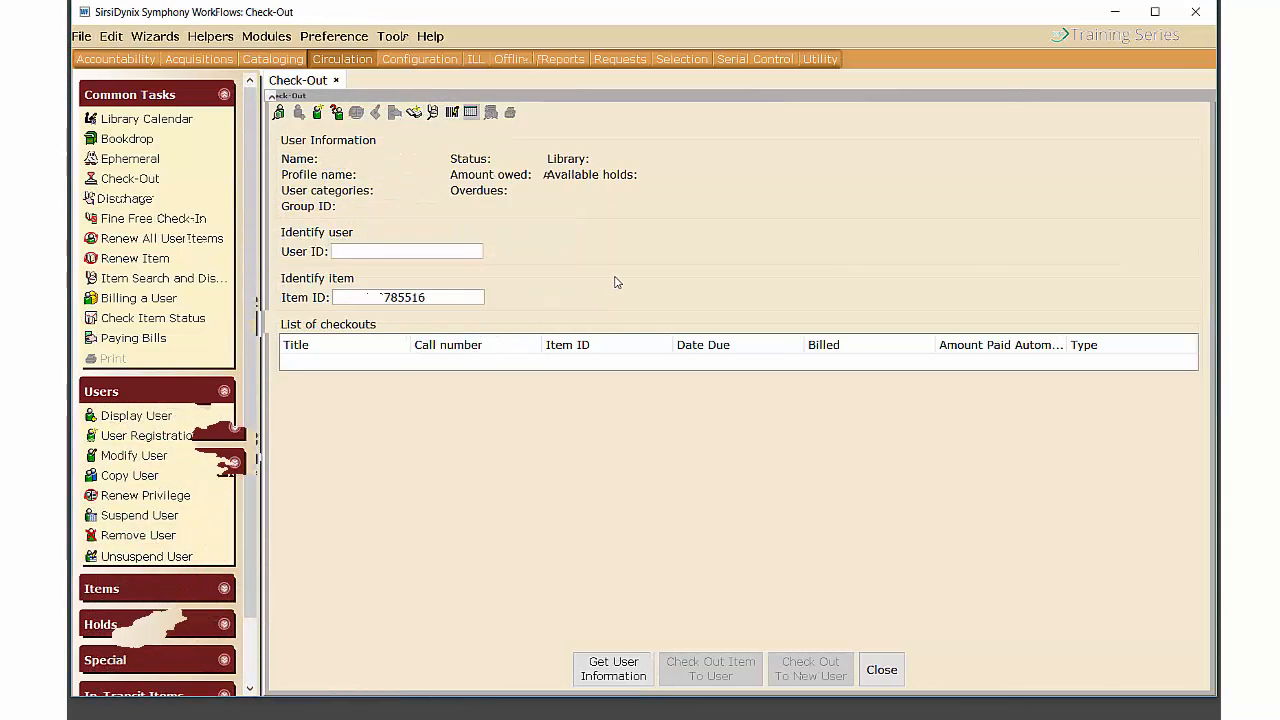
Set a special due date of 09/30/2018, 23:59 for this checkout.
click(470, 112)
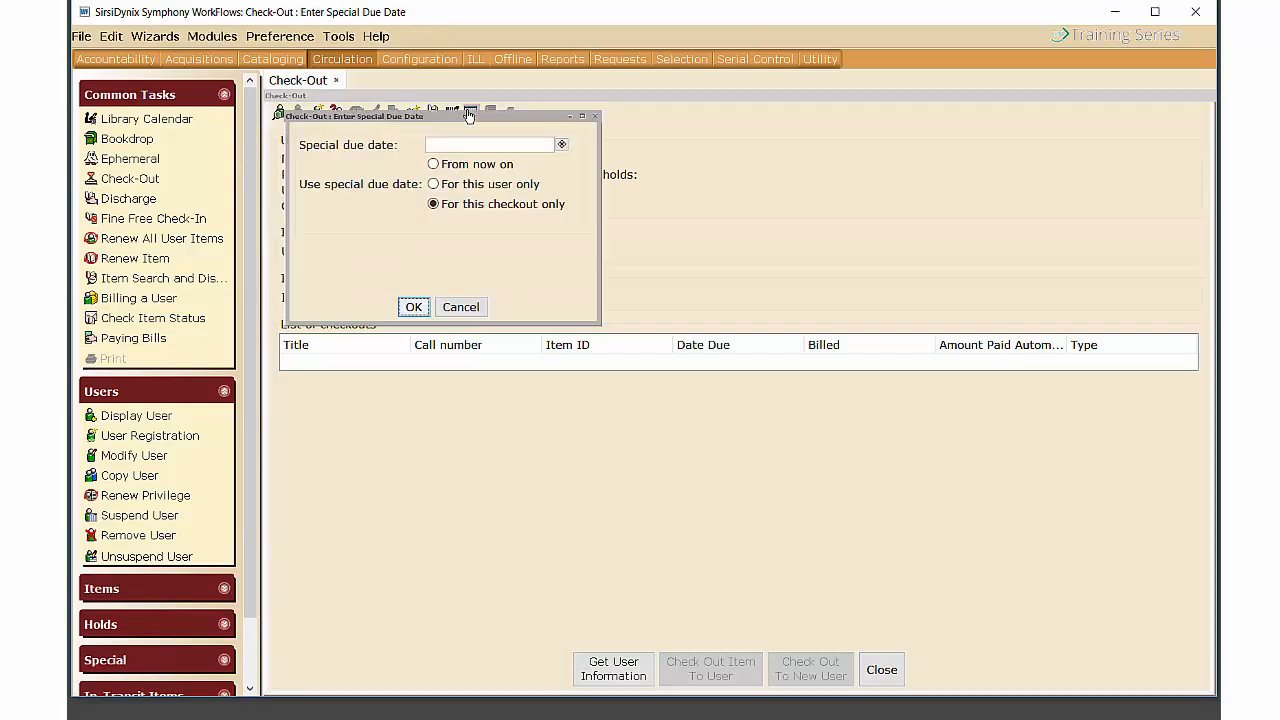
click(561, 144)
click(510, 206)
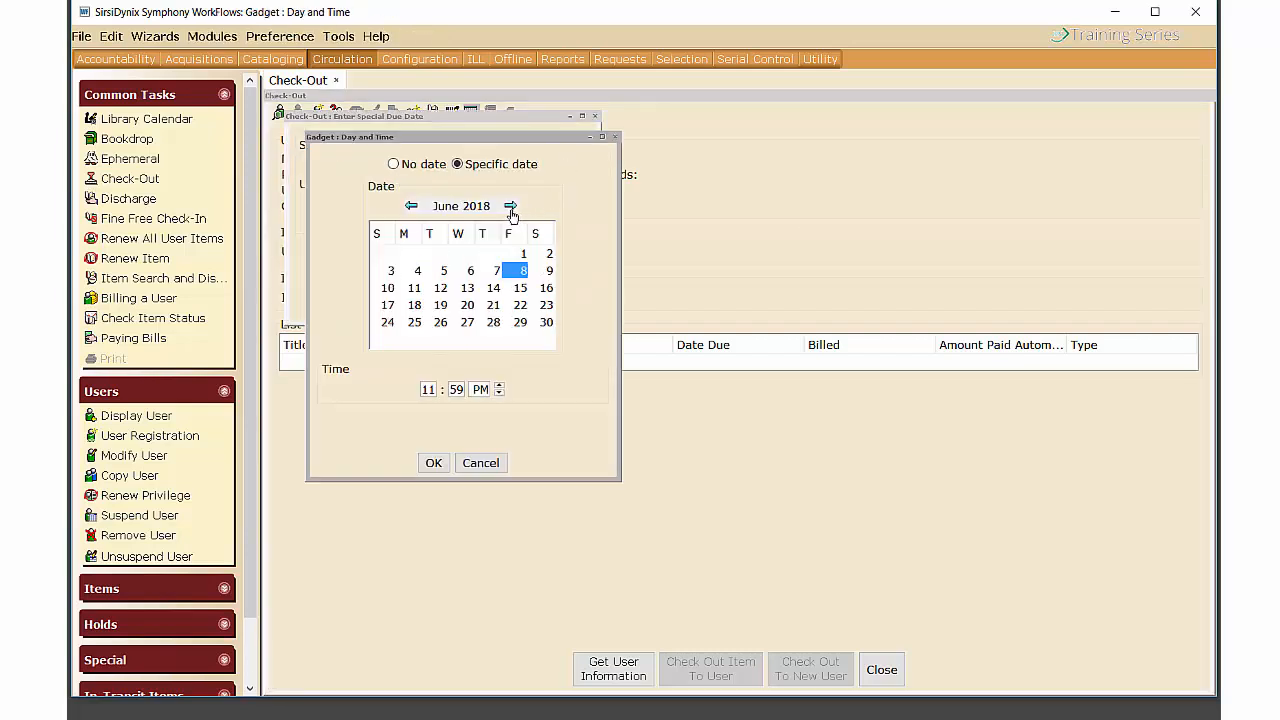
click(510, 206)
click(510, 206)
click(510, 206)
click(387, 340)
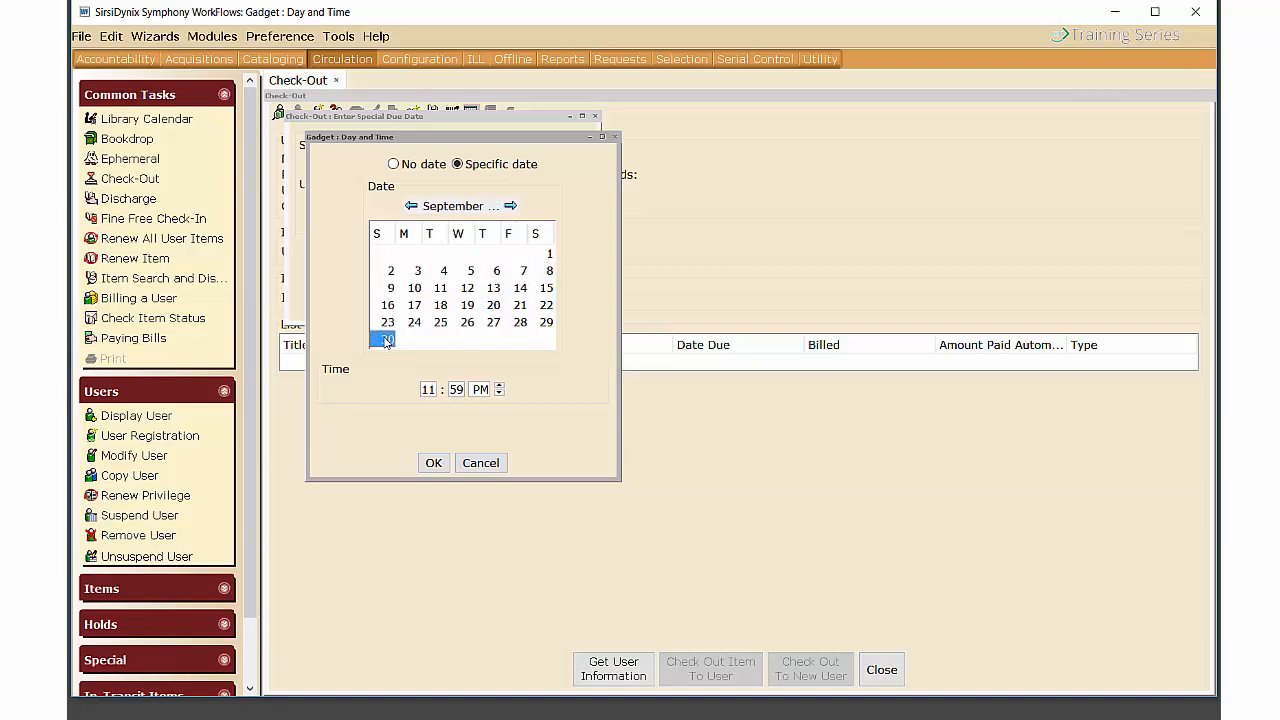
click(434, 463)
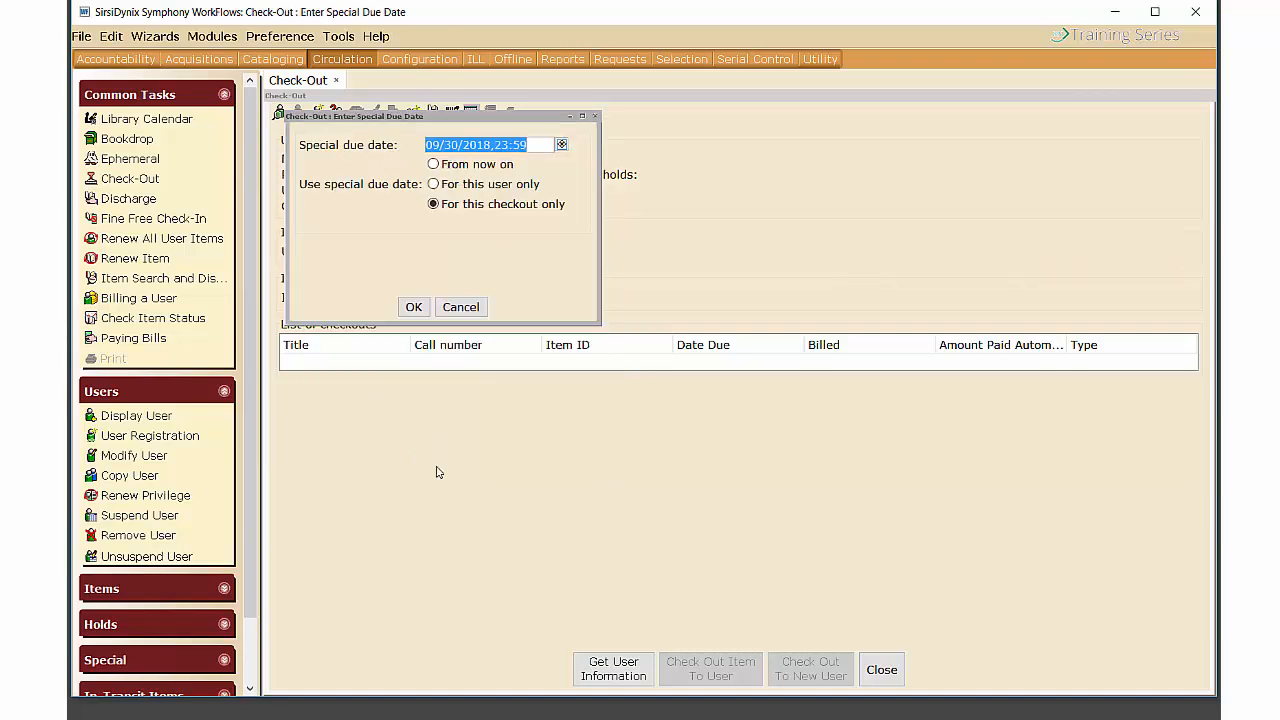
click(414, 307)
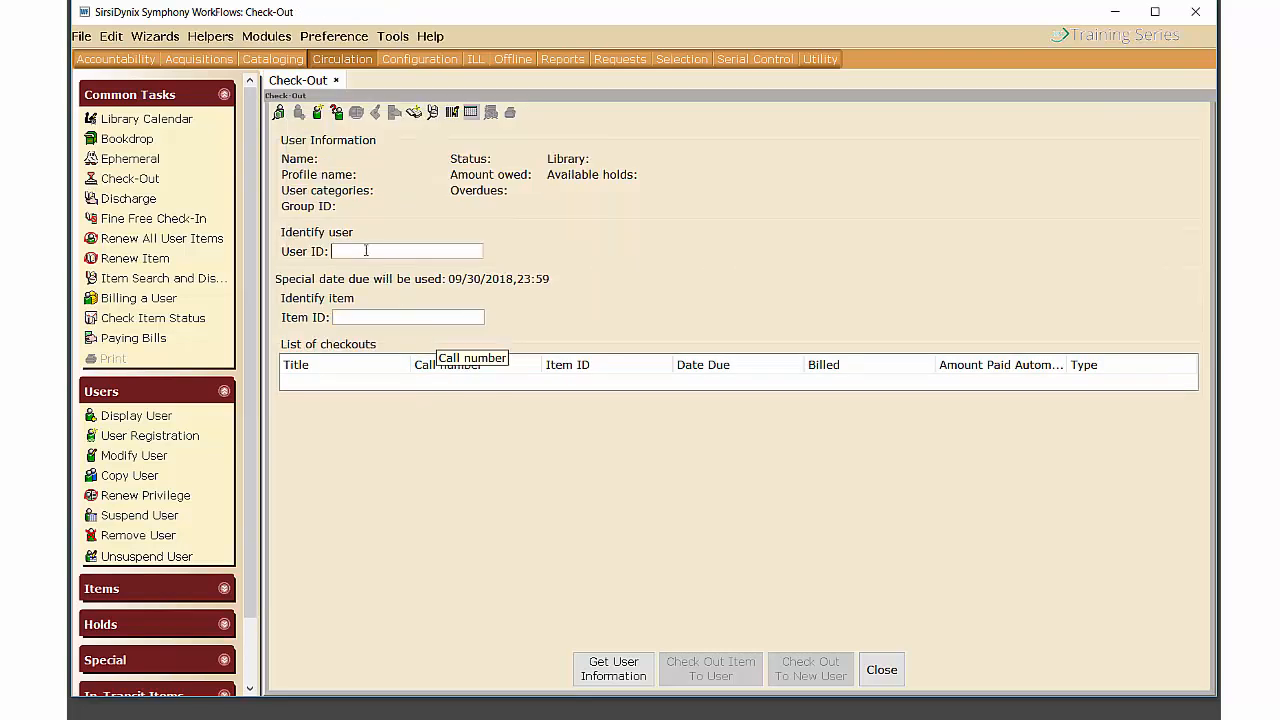
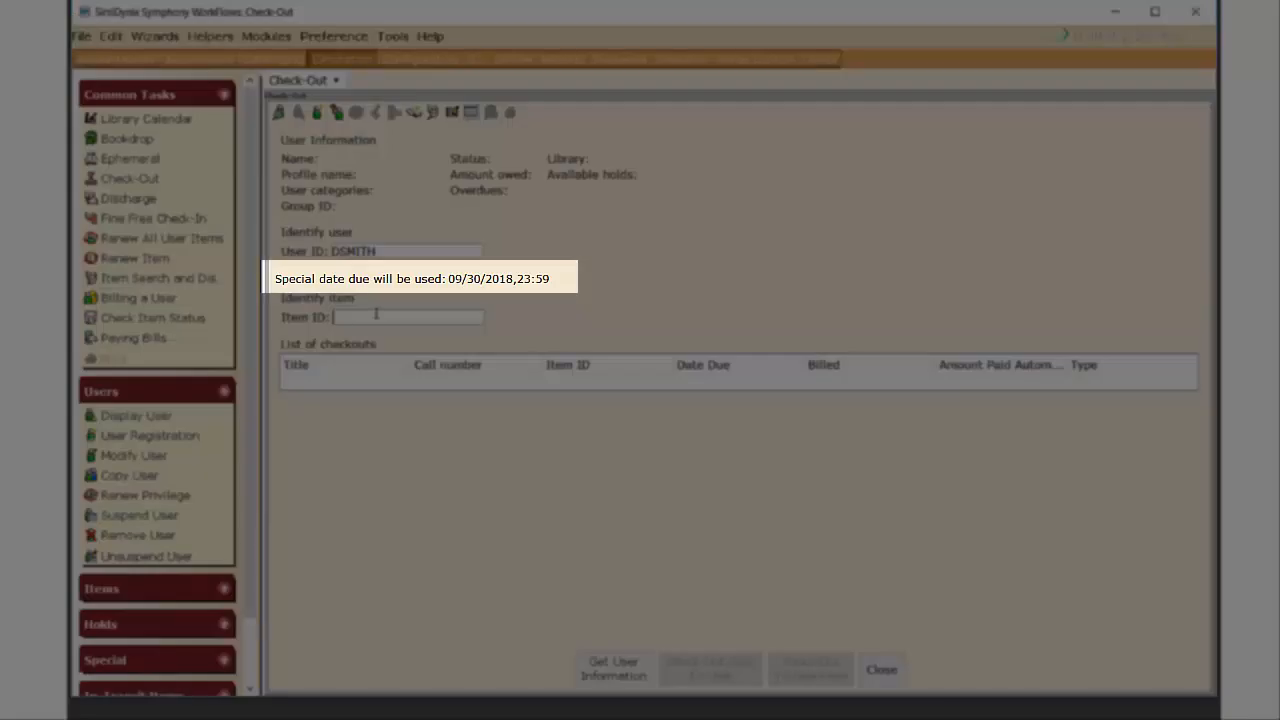
text(36576000786001)
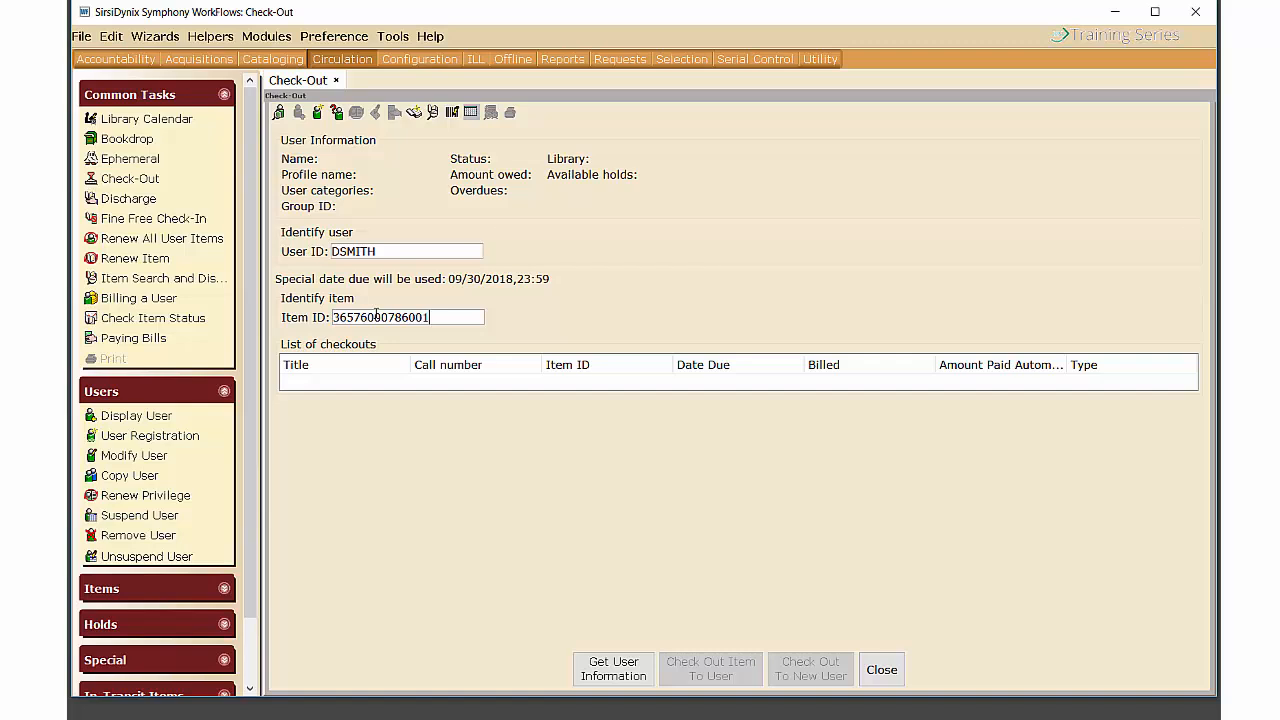
key(Return)
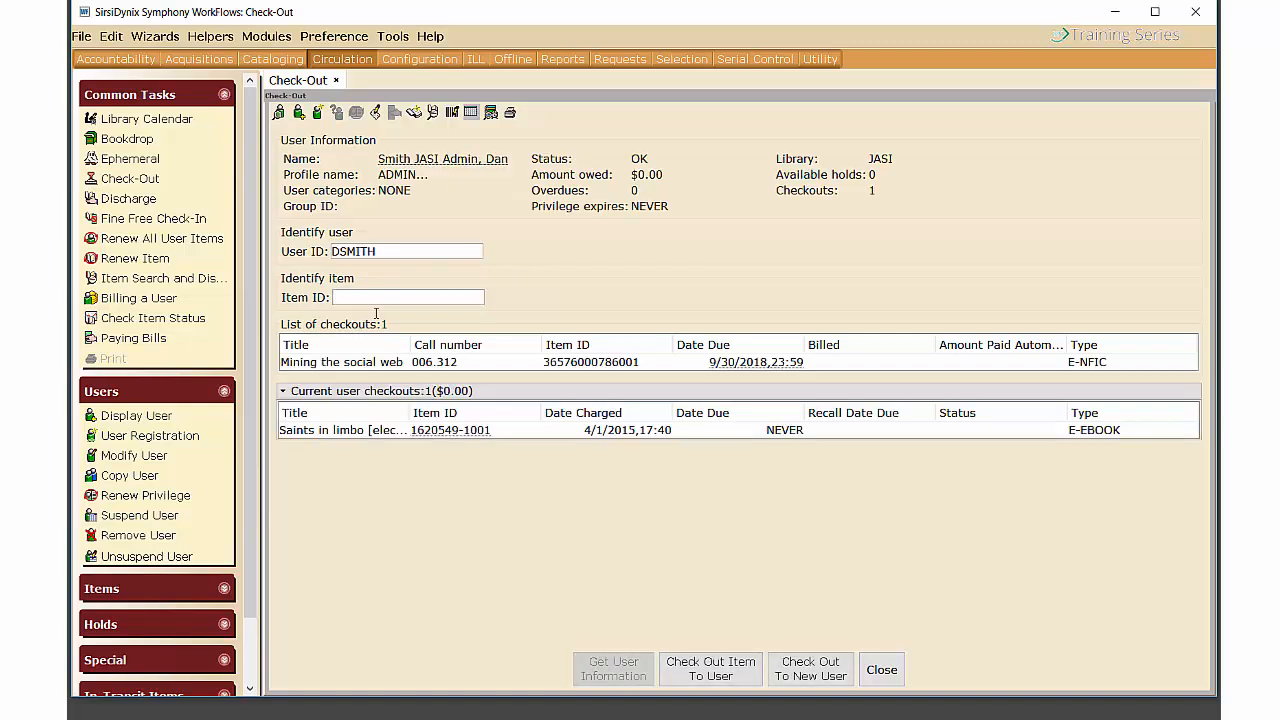
Start a new checkout without printing, load the next patron by user ID, and view then close their charge history.
click(812, 668)
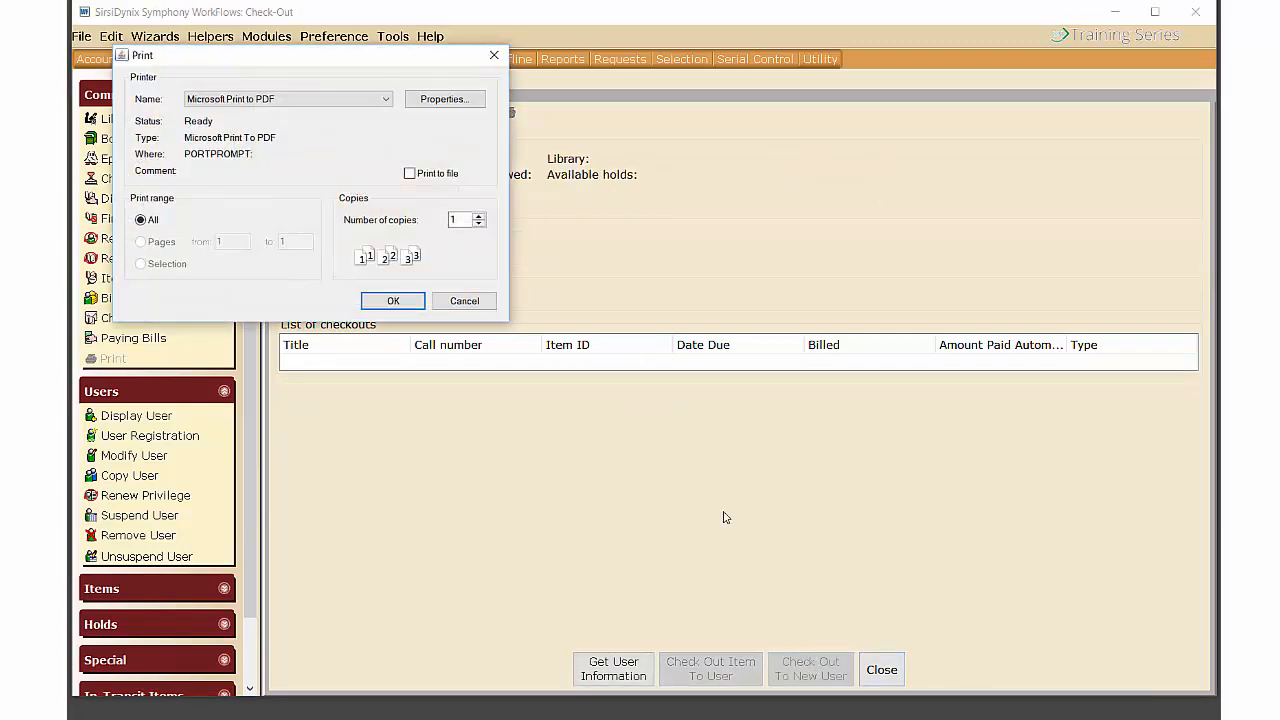
click(463, 302)
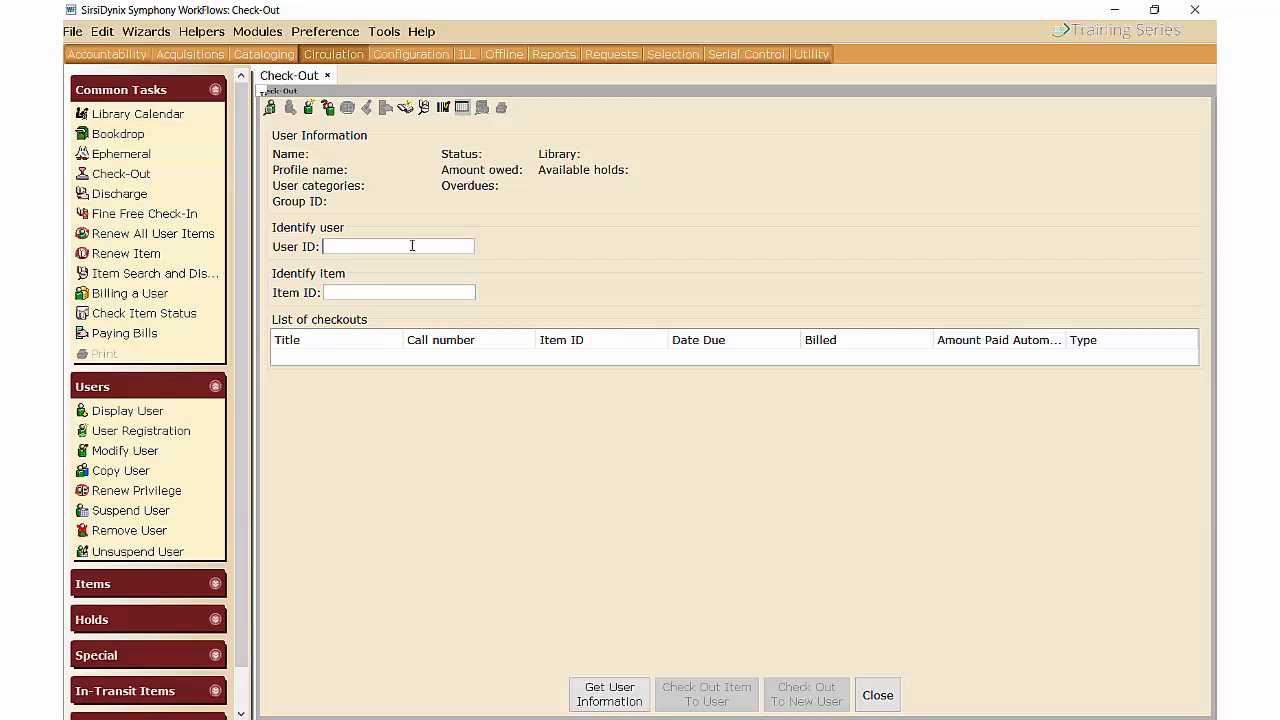
text(26576000001882)
key(Return)
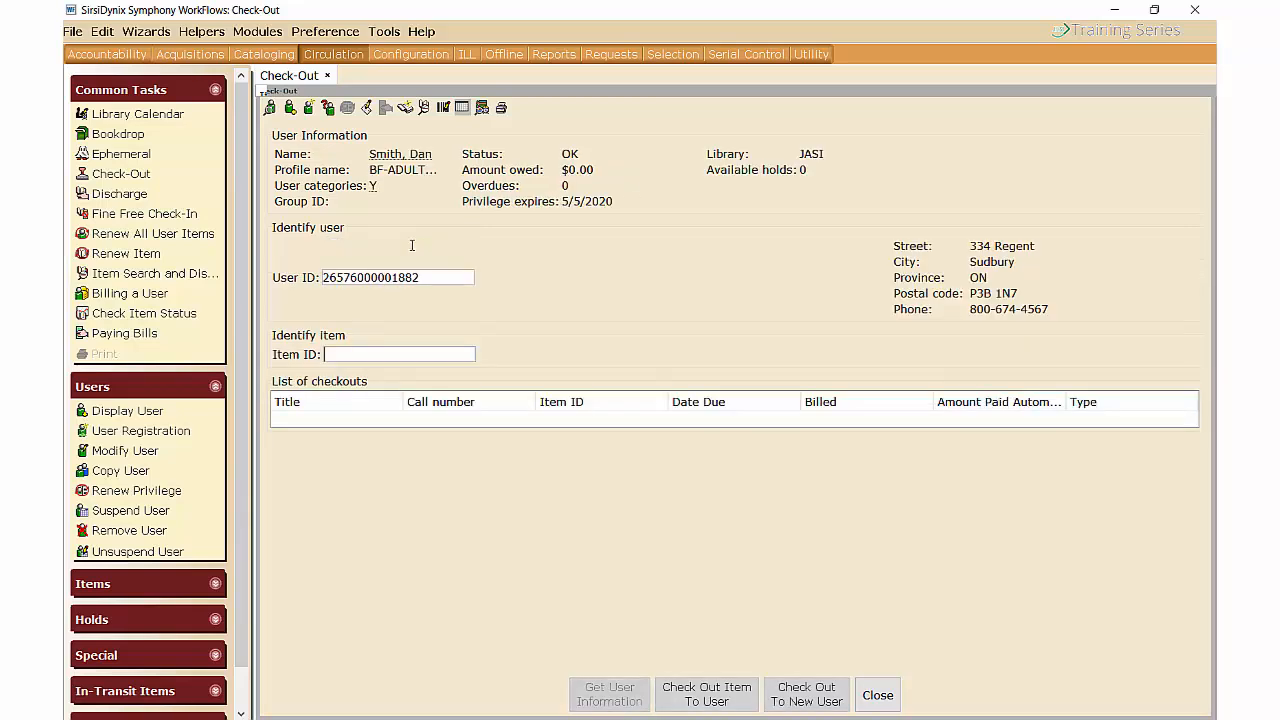
click(482, 109)
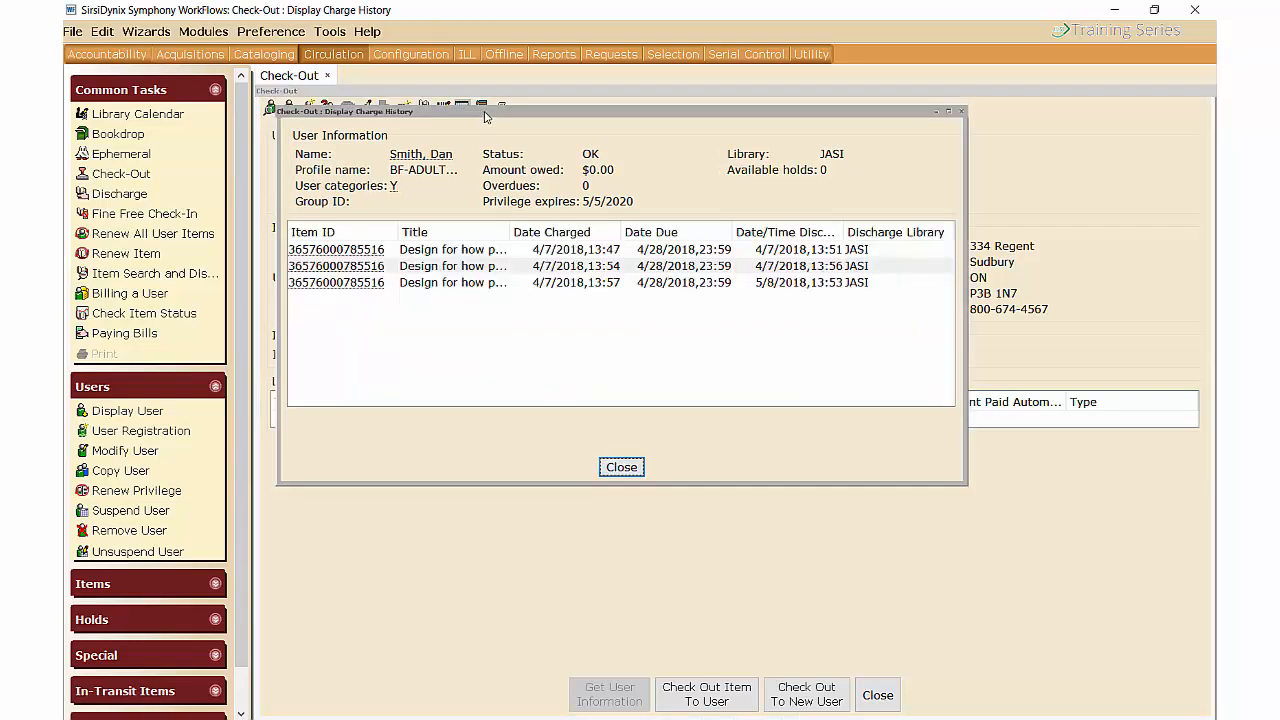
click(626, 462)
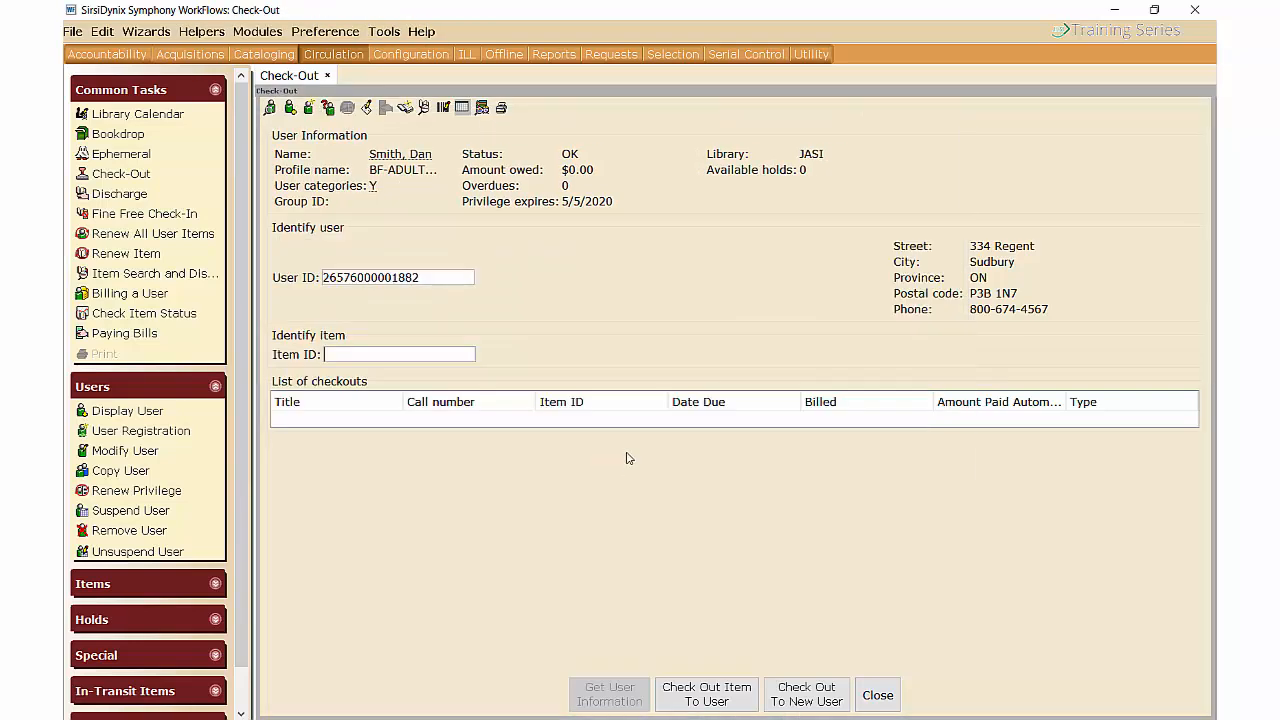
click(502, 110)
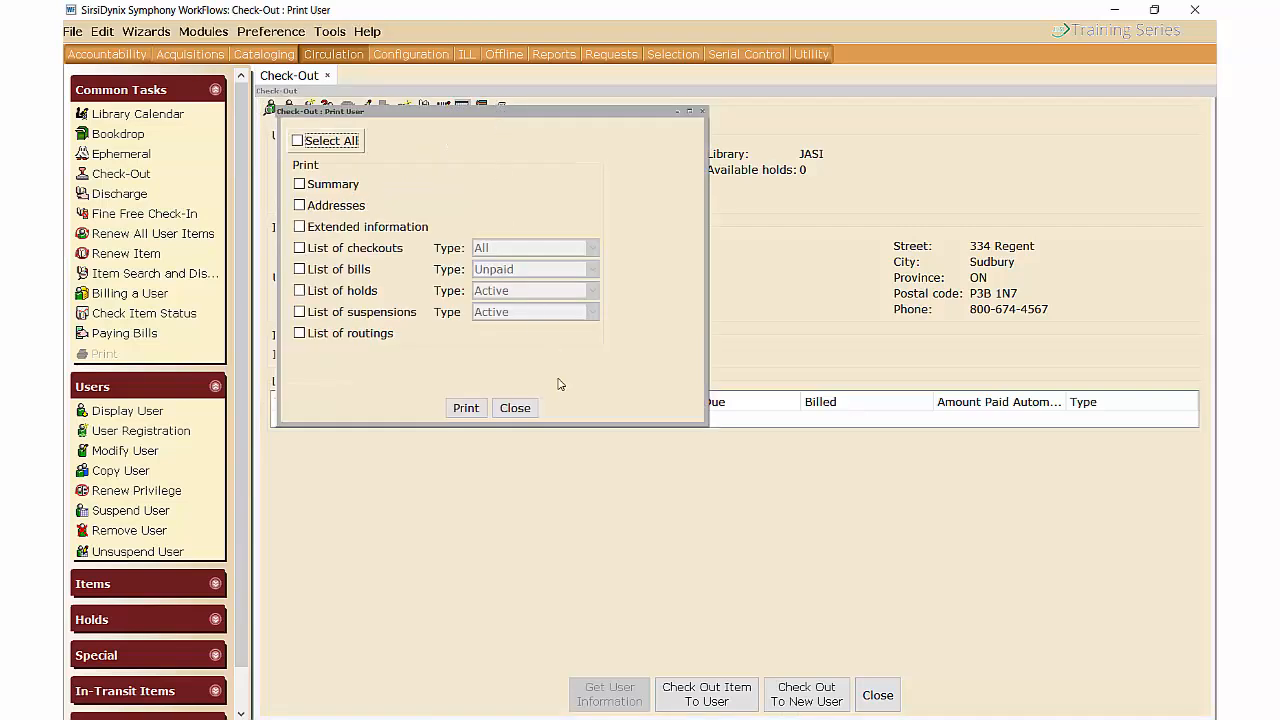
click(301, 270)
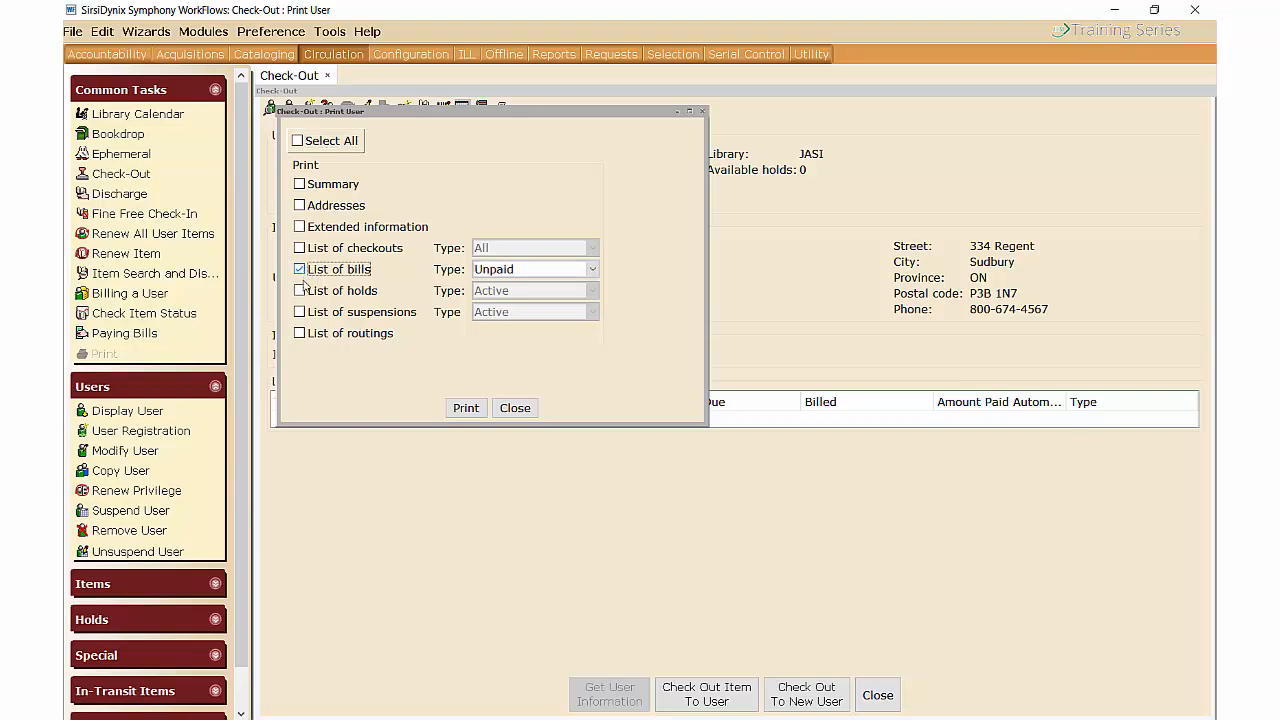
click(300, 334)
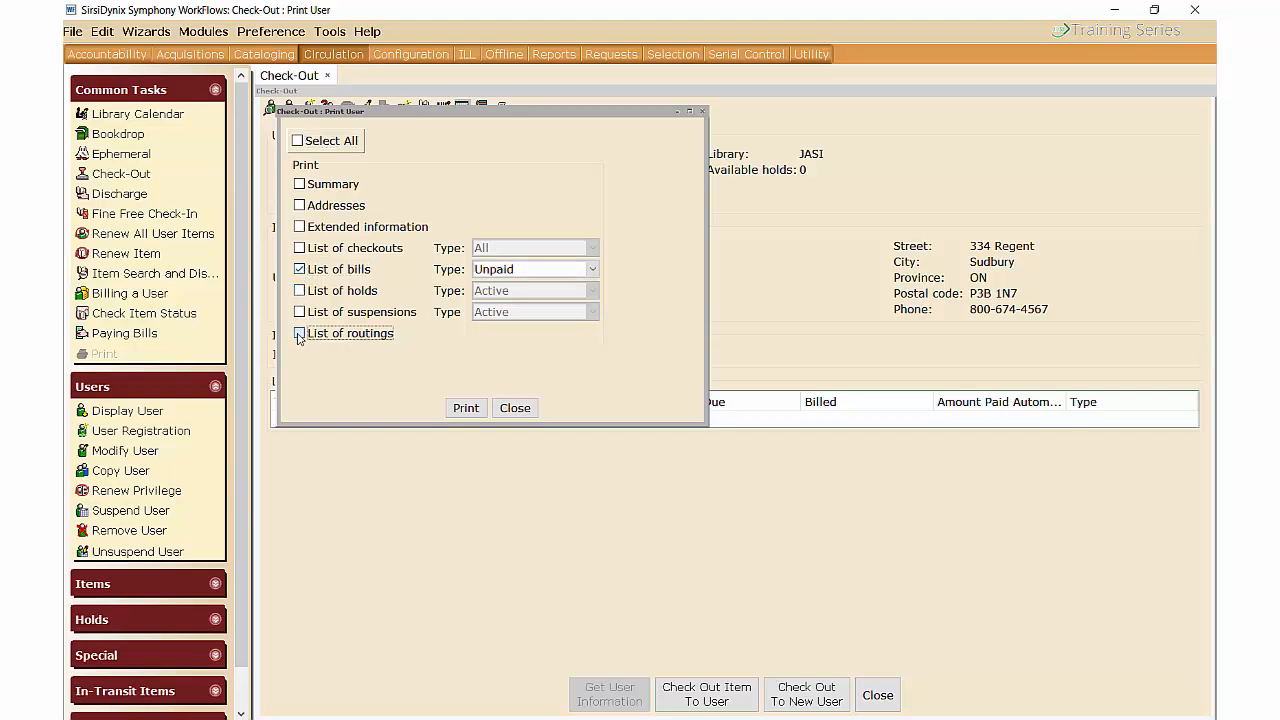
click(514, 408)
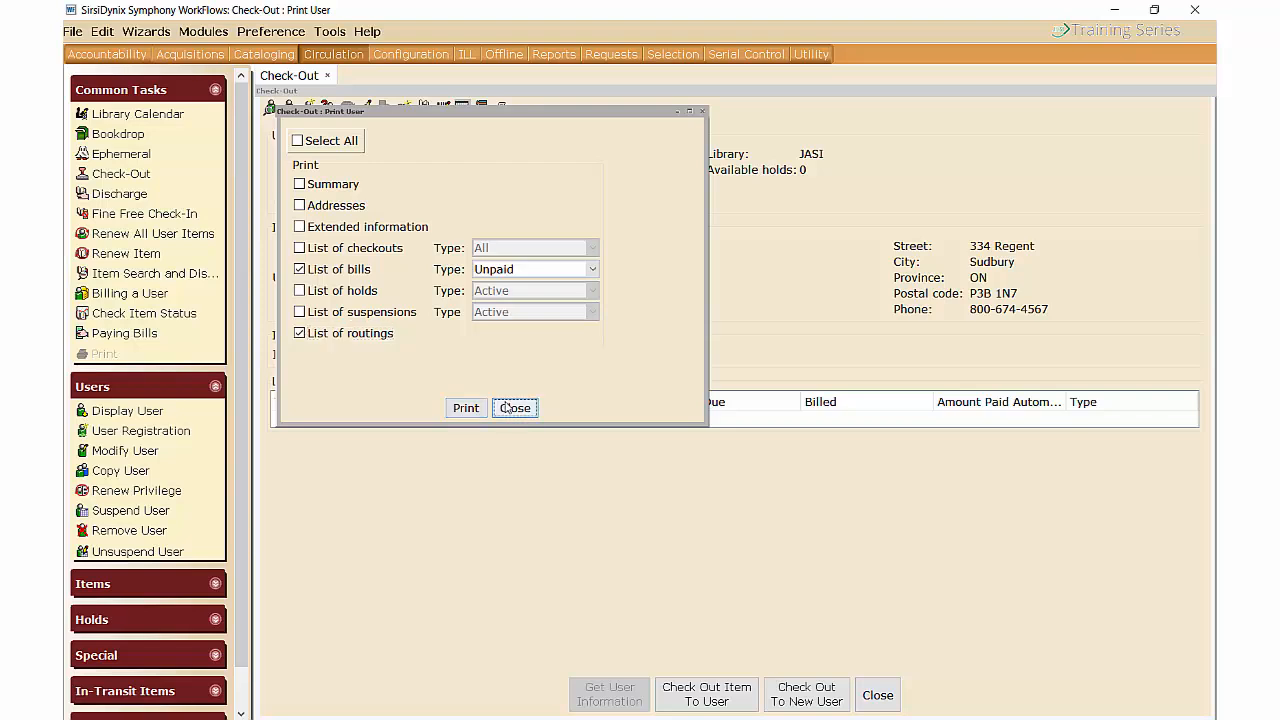